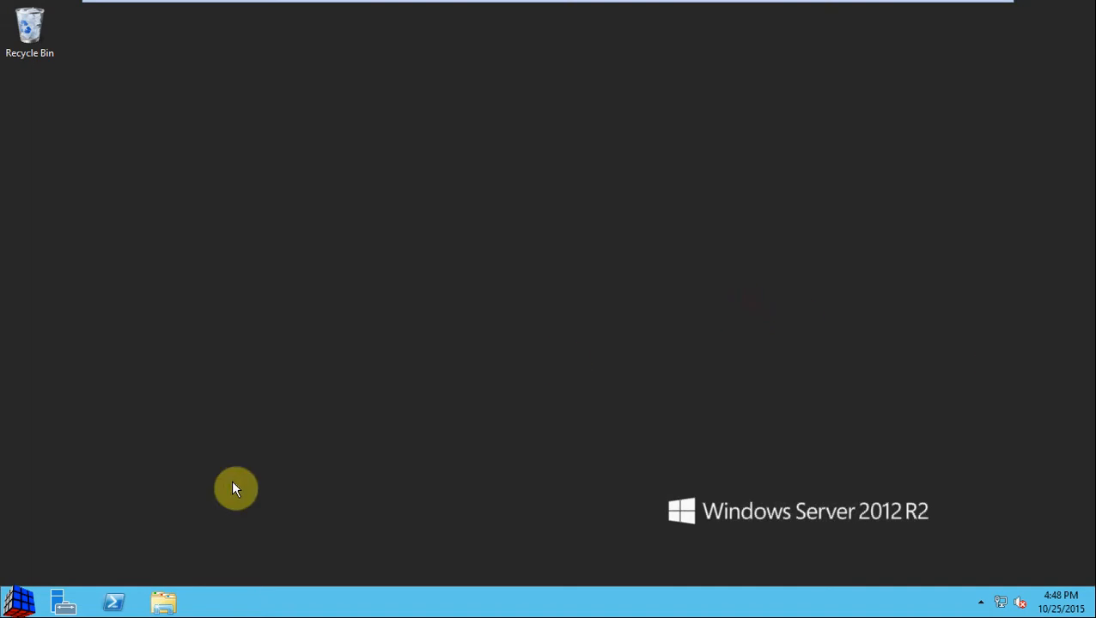
Step: Open File Explorer at This PC, showing drives such as NTFSvol (H:) and Vol1 (P:)
{"action": "left_click", "coordinate": [171, 600]}
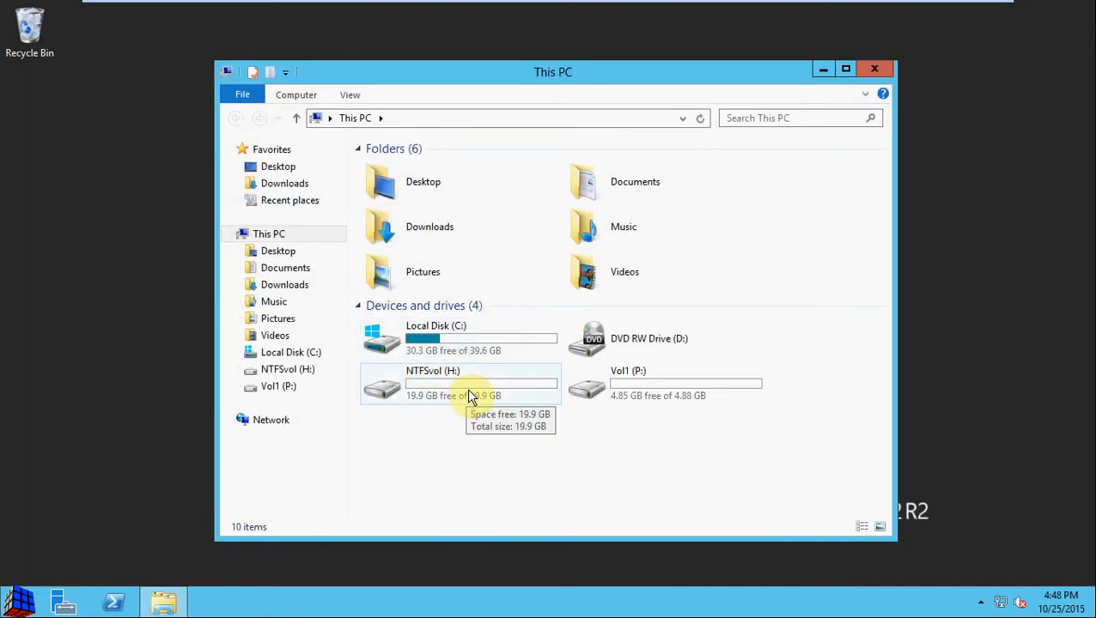
{"action": "mouse_move", "coordinate": [477, 7]}
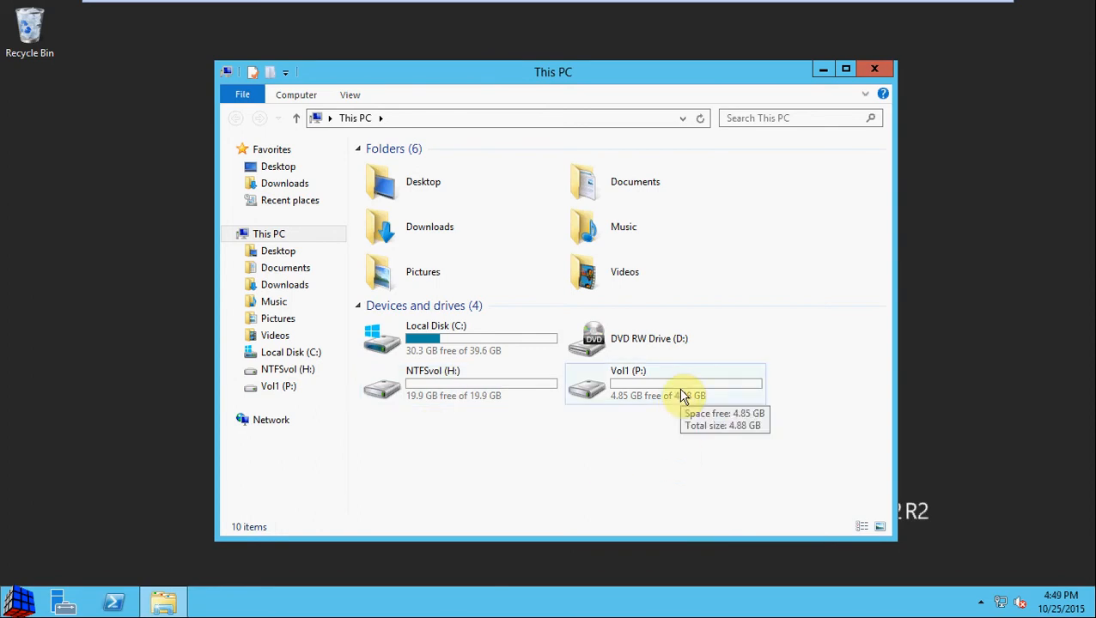
Step: Create a new folder named ShareYT on NTFSvol (H:) and open it
{"action": "double_click", "coordinate": [474, 386]}
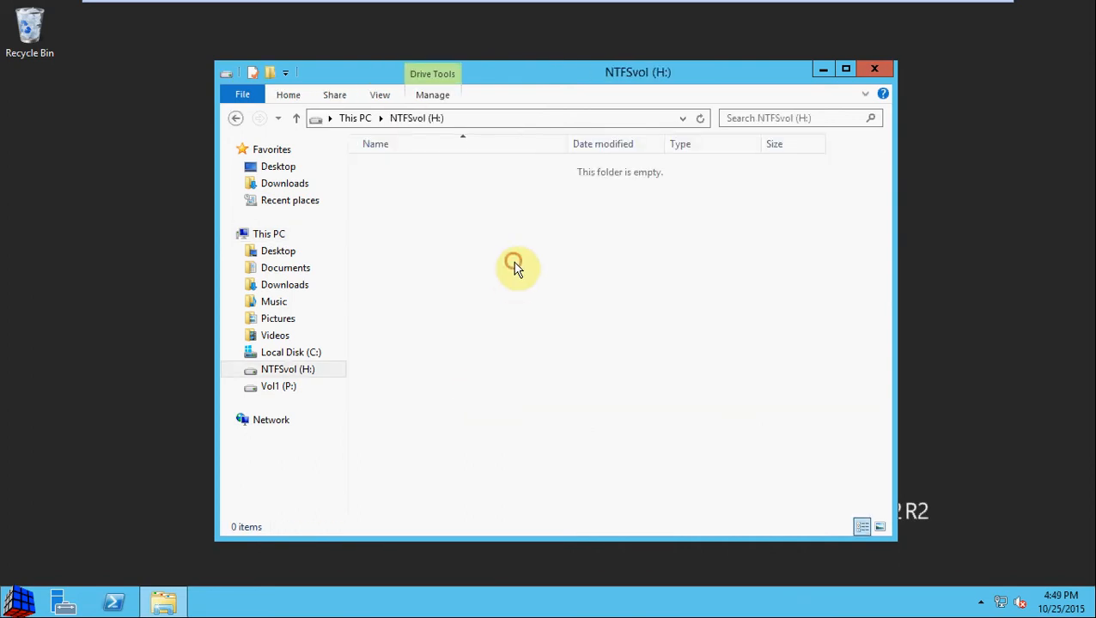
{"action": "right_click", "coordinate": [445, 230]}
{"action": "left_click", "coordinate": [539, 407]}
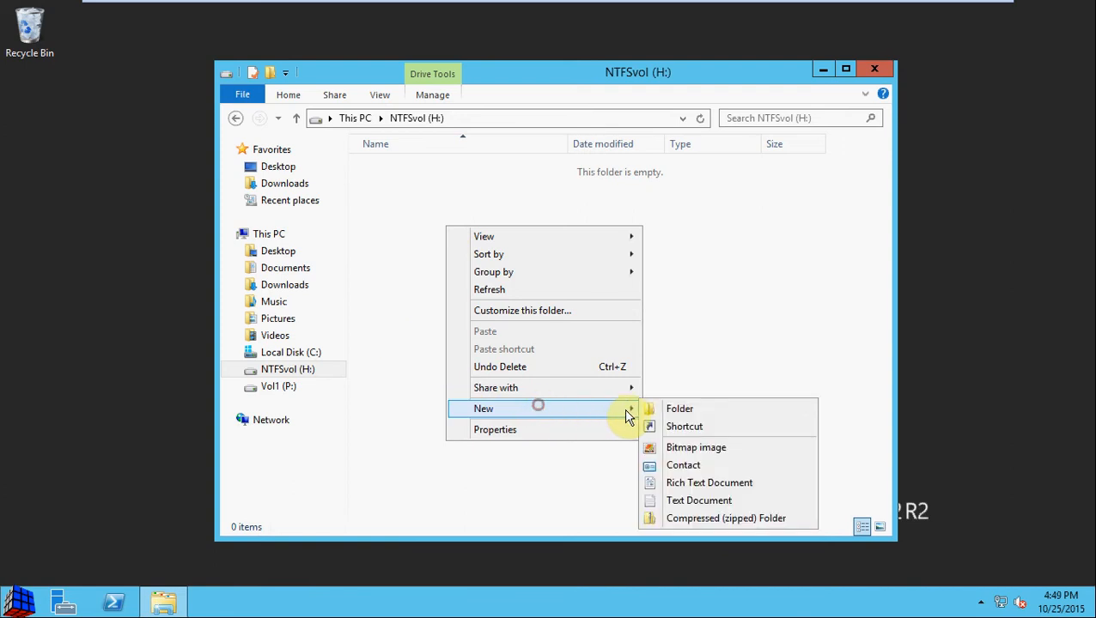
{"action": "left_click", "coordinate": [679, 411]}
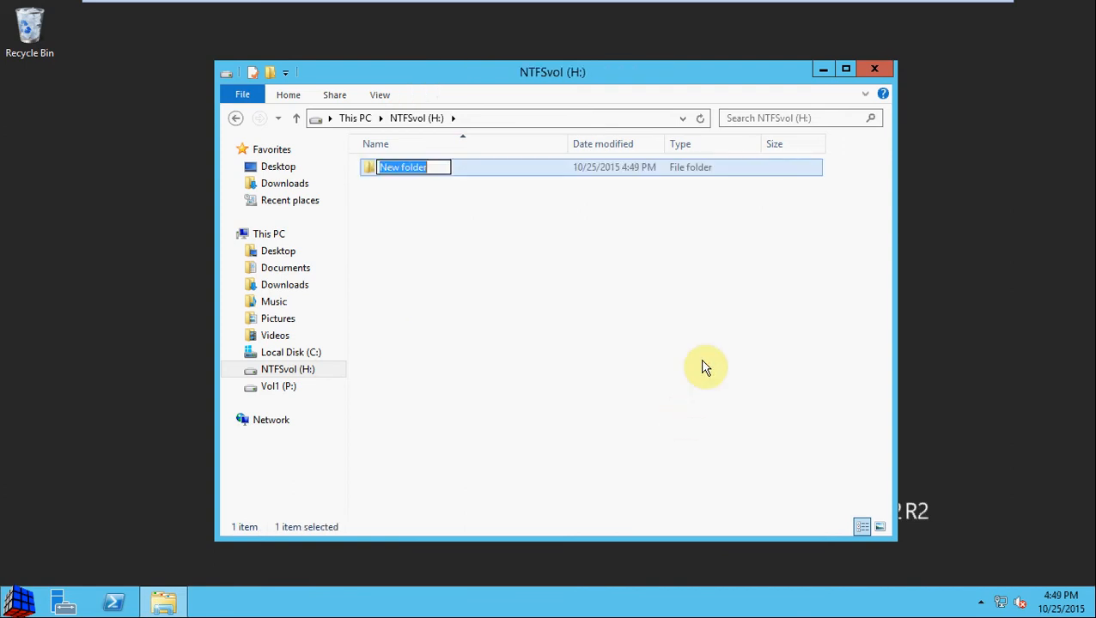
{"action": "type", "text": "ShareYT"}
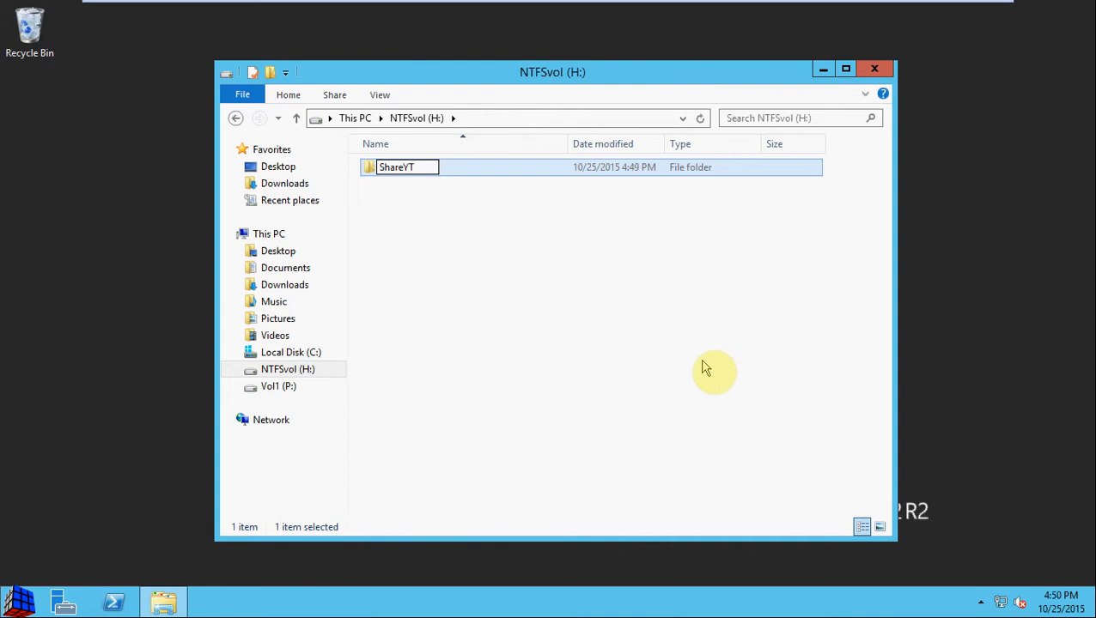
{"action": "left_click", "coordinate": [528, 297]}
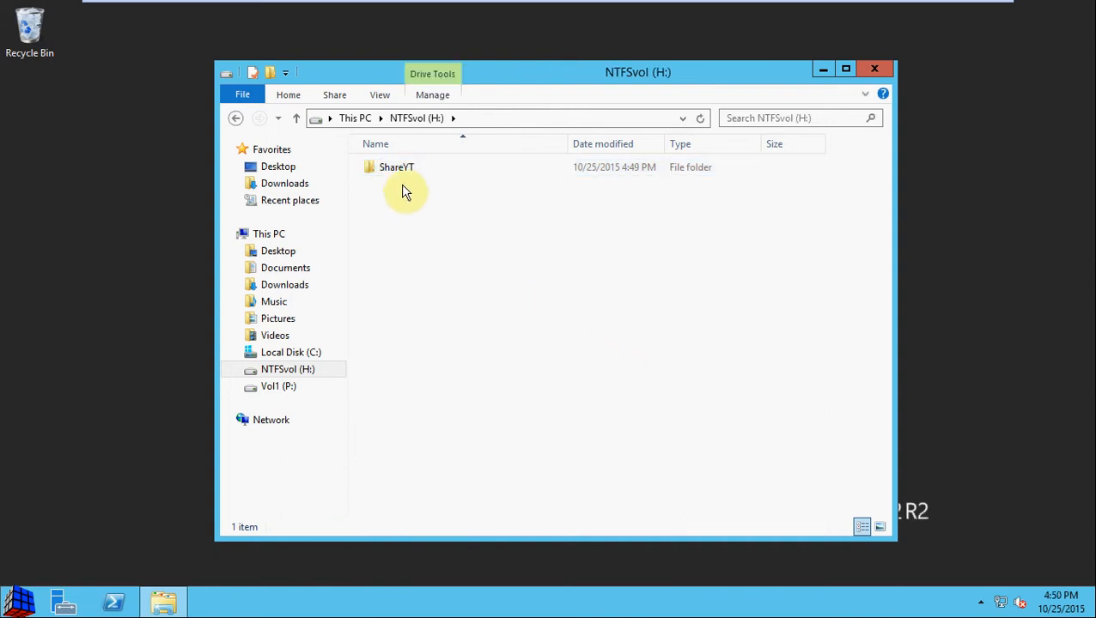
{"action": "left_click", "coordinate": [415, 166]}
{"action": "double_click", "coordinate": [415, 166]}
Step: Create text file 'YTDoc Admin' in ShareYT with 'Add a little text by admin' and save it
{"action": "right_click", "coordinate": [439, 216]}
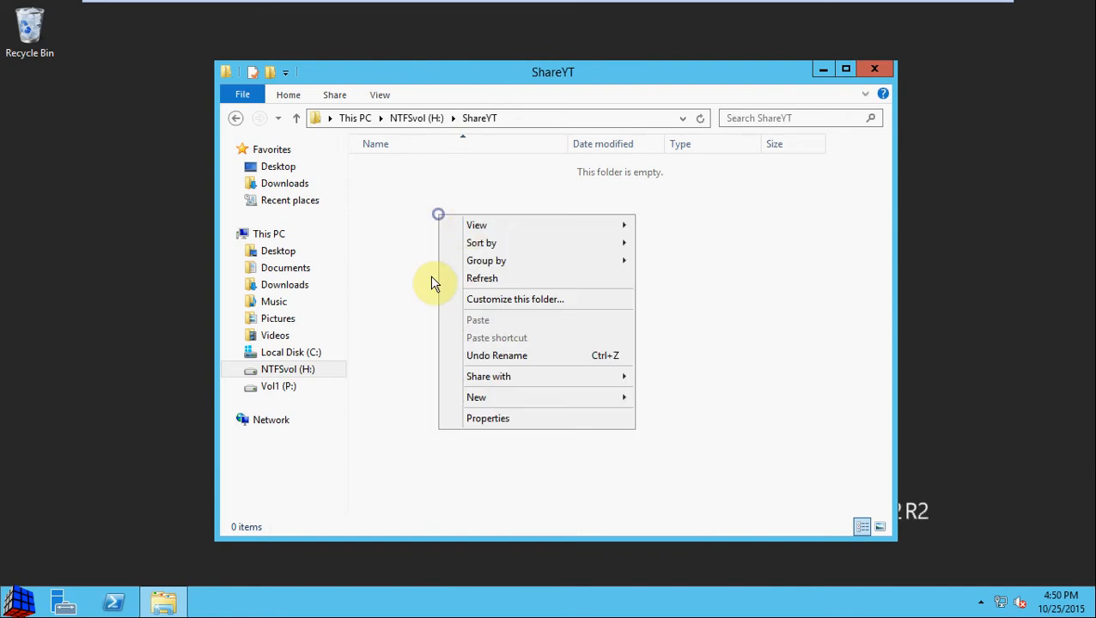
{"action": "mouse_move", "coordinate": [516, 397]}
{"action": "left_click", "coordinate": [711, 486]}
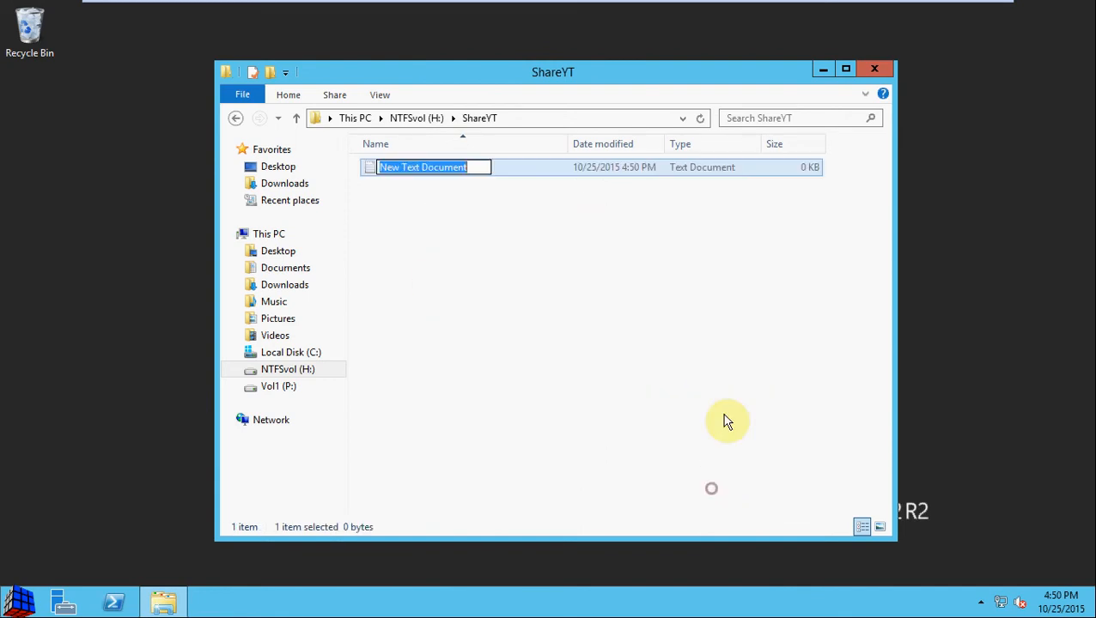
{"action": "type", "text": "YTD"}
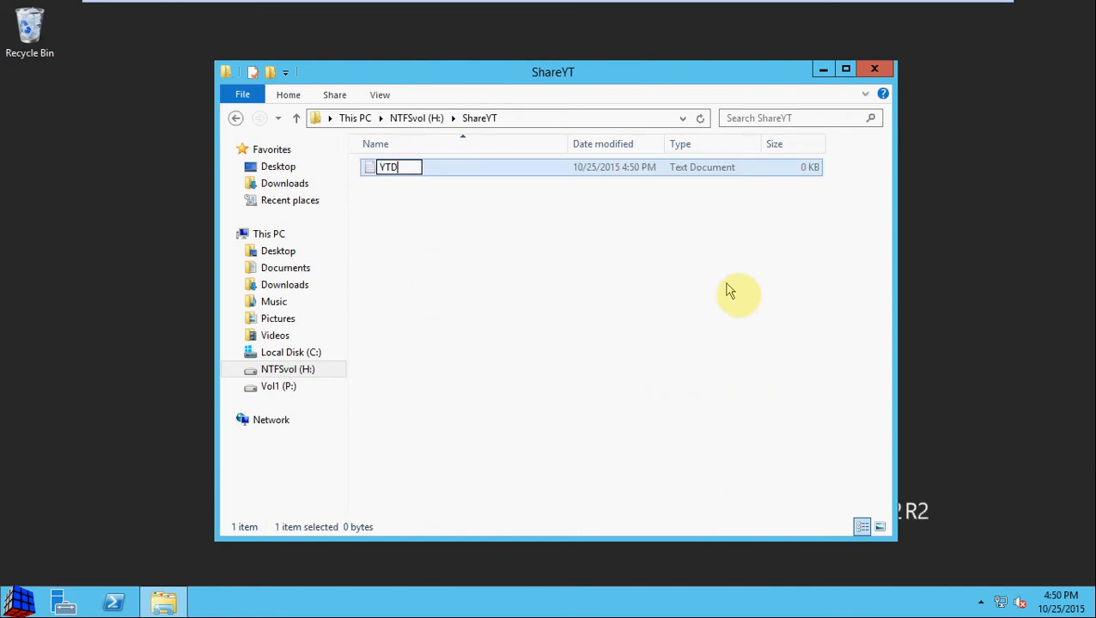
{"action": "type", "text": "oc Admin"}
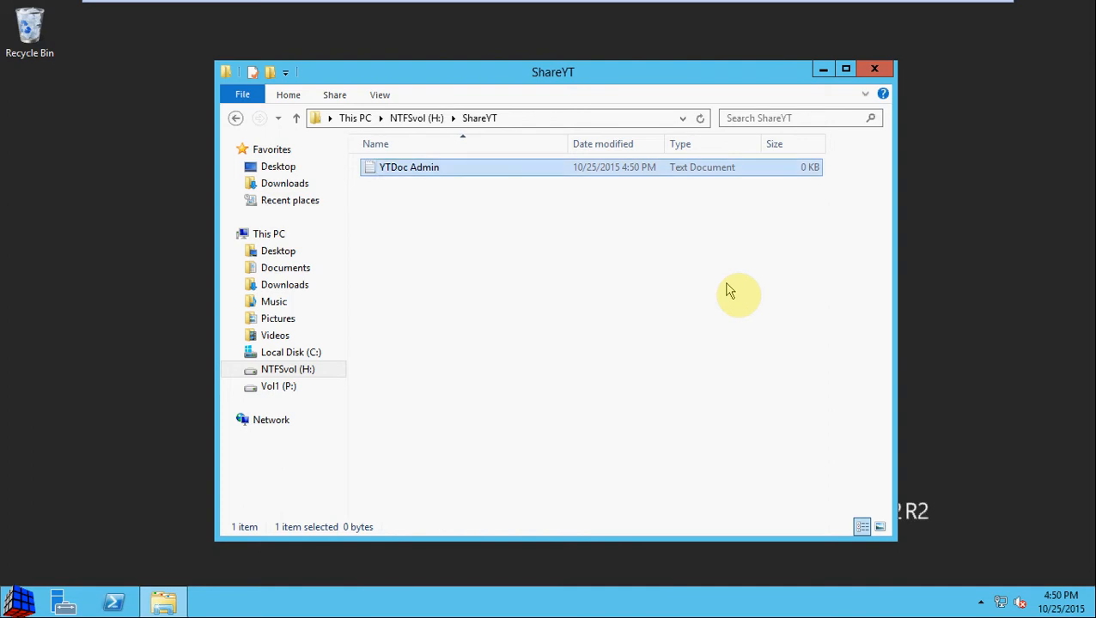
{"action": "key", "text": "Return"}
{"action": "key", "text": "Return"}
{"action": "type", "text": "Add a little text by admin"}
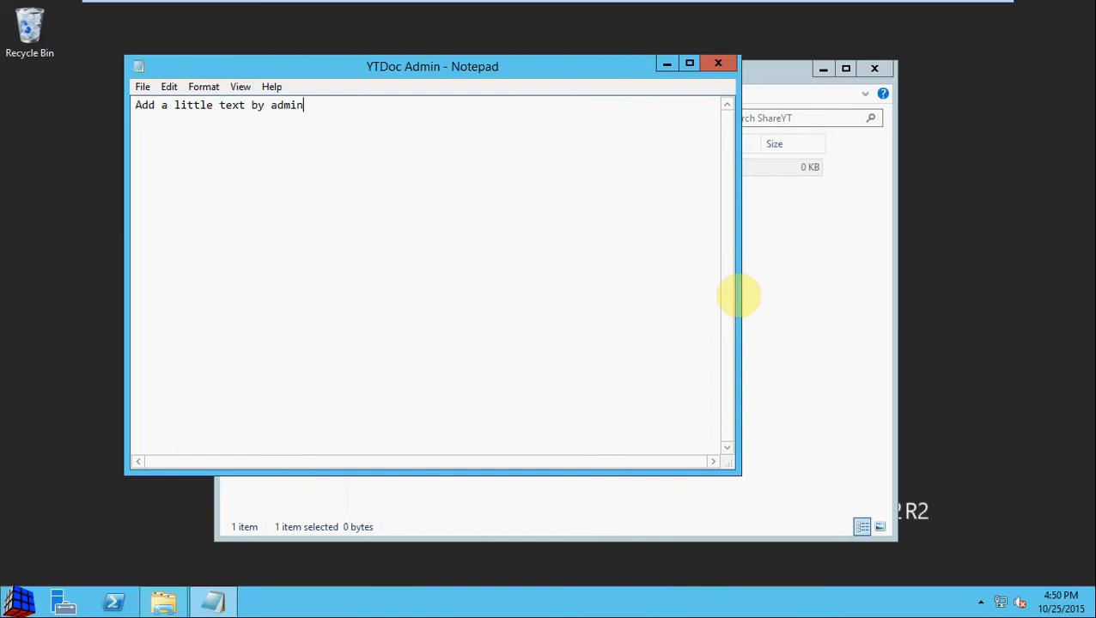
{"action": "key", "text": "ctrl+s"}
{"action": "left_click", "coordinate": [718, 63]}
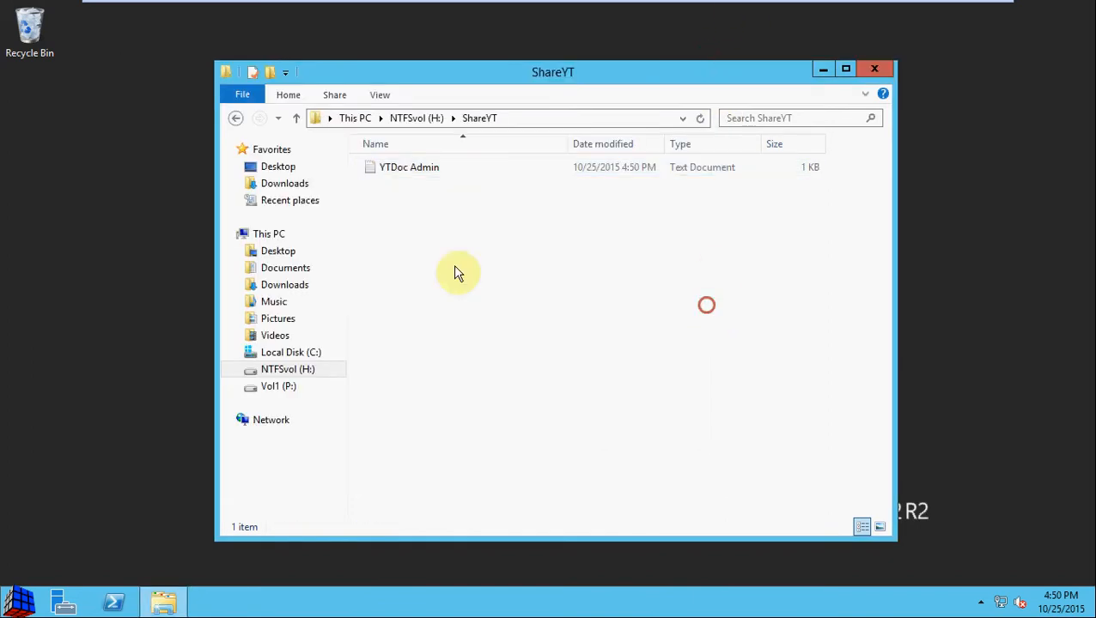
Step: Review ShareYT's security permissions for Administrators and Users, closing Properties without changes
{"action": "left_click", "coordinate": [235, 118]}
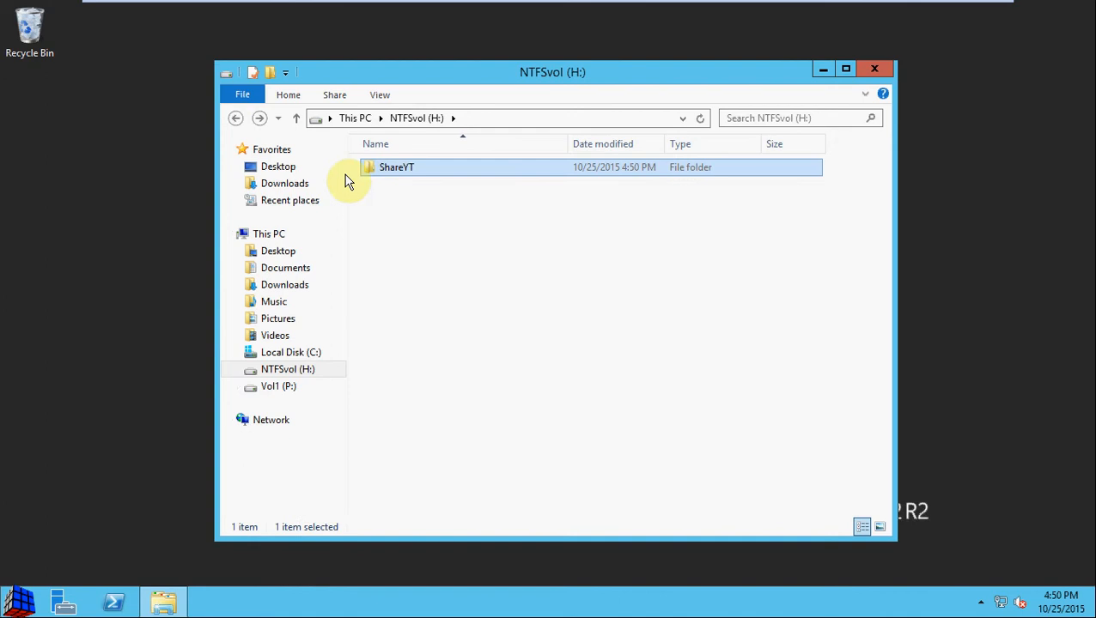
{"action": "left_click", "coordinate": [402, 173]}
{"action": "right_click", "coordinate": [410, 176]}
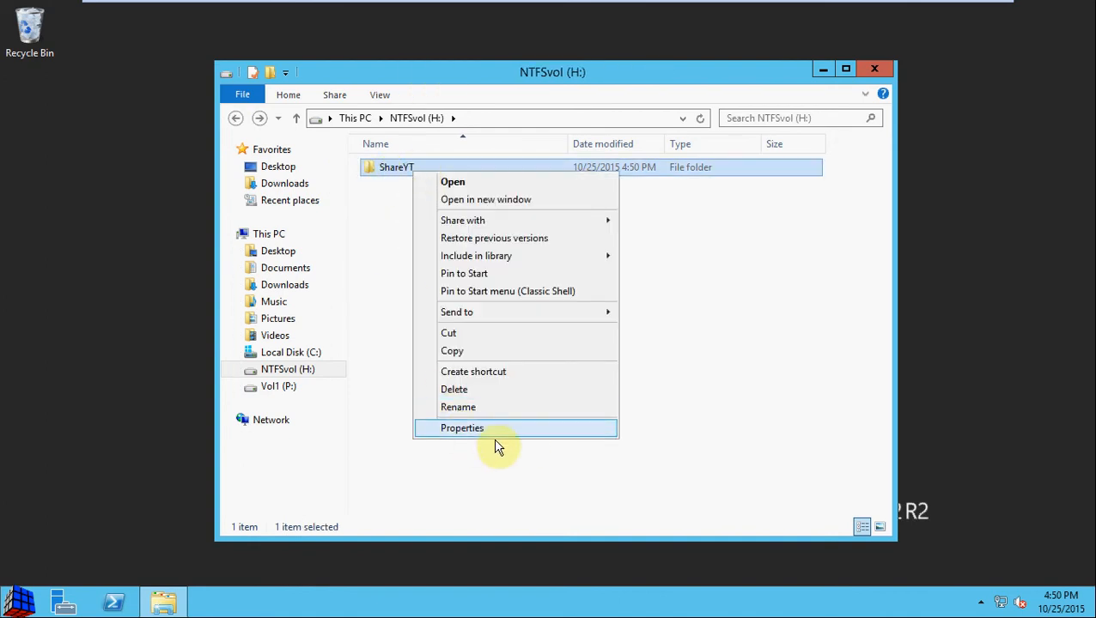
{"action": "left_click", "coordinate": [539, 429]}
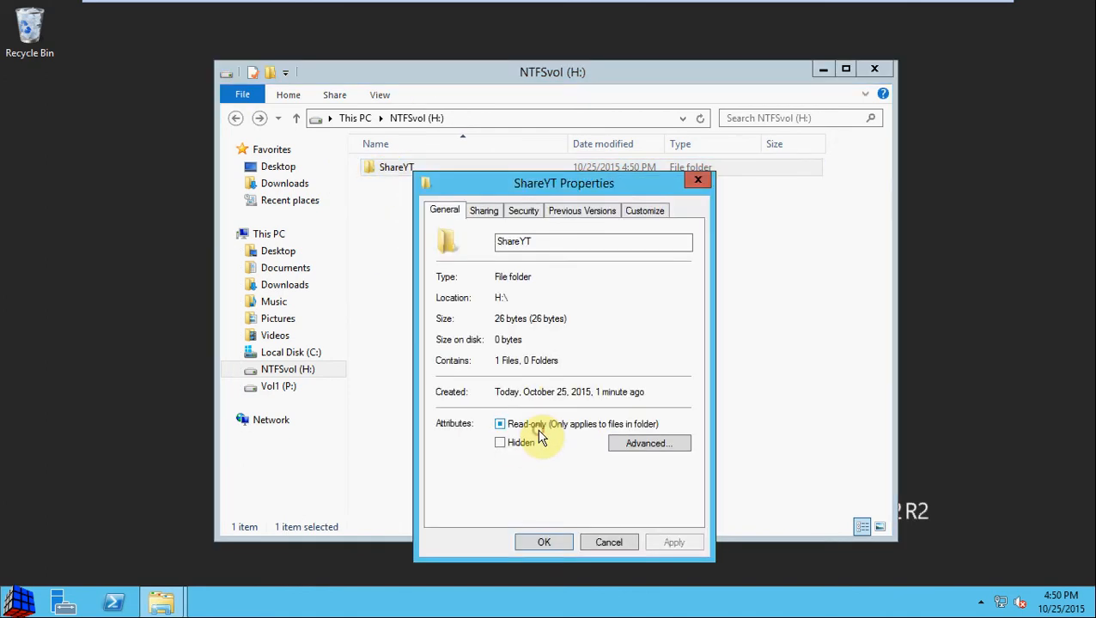
{"action": "left_click_drag", "start_coordinate": [541, 180], "coordinate": [525, 114]}
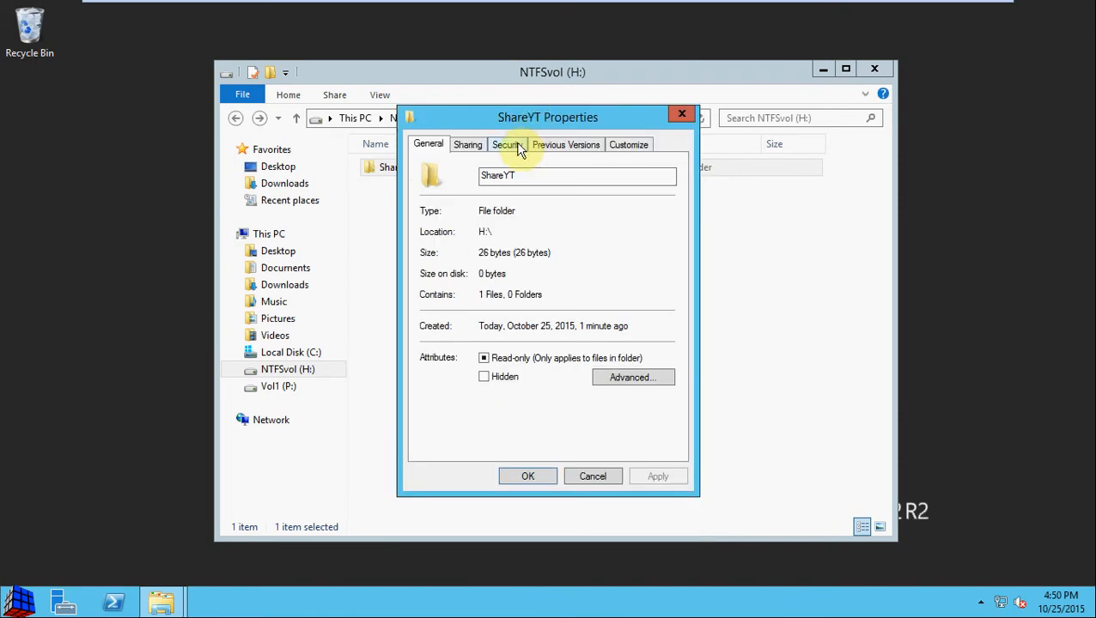
{"action": "left_click", "coordinate": [515, 145]}
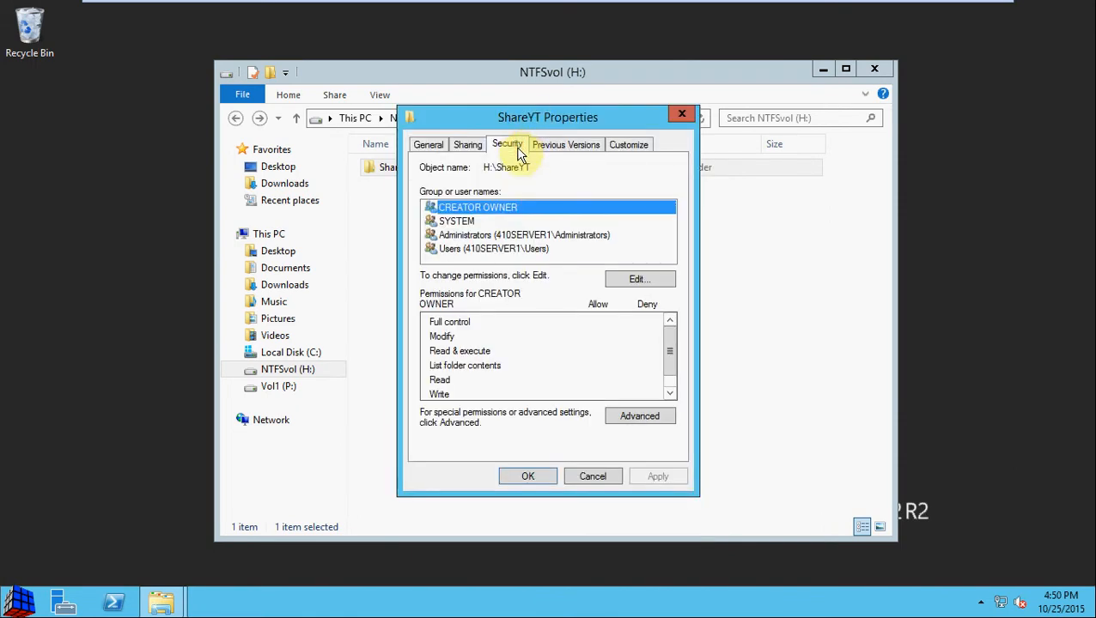
{"action": "left_click", "coordinate": [541, 236]}
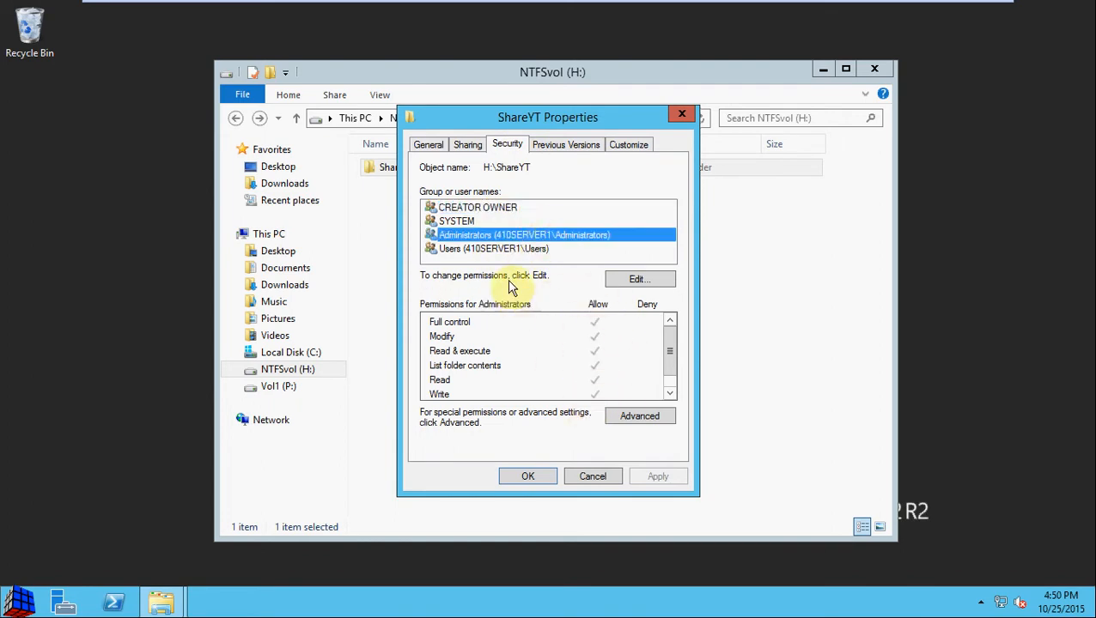
{"action": "left_click", "coordinate": [517, 248]}
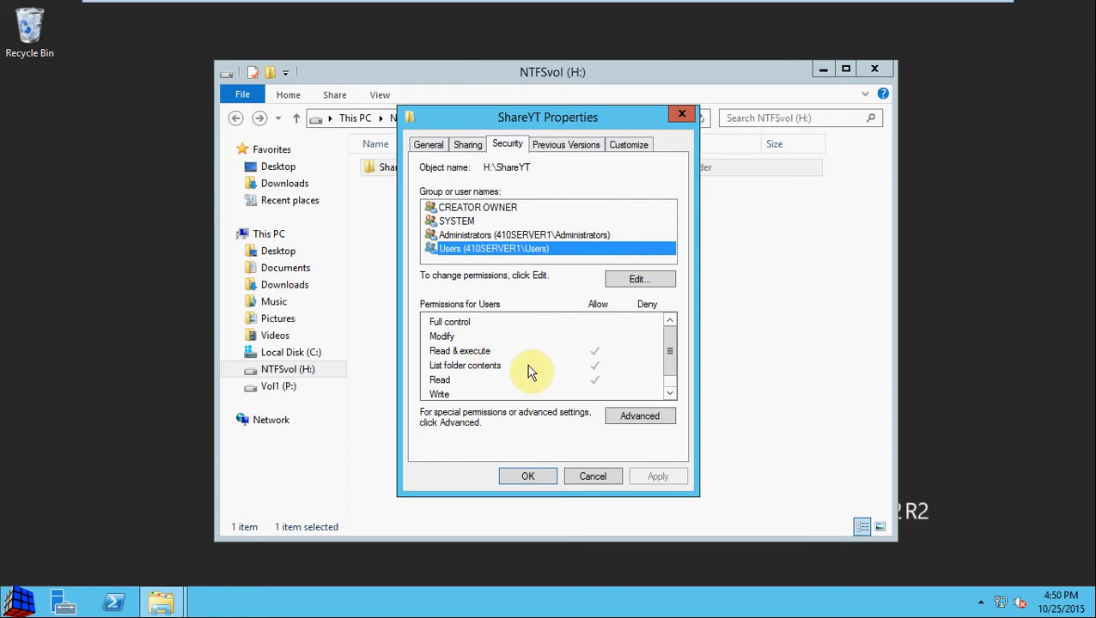
{"action": "scroll", "coordinate": [604, 384], "scroll_direction": "down", "scroll_amount": 1}
{"action": "left_click_drag", "start_coordinate": [668, 339], "coordinate": [670, 363]}
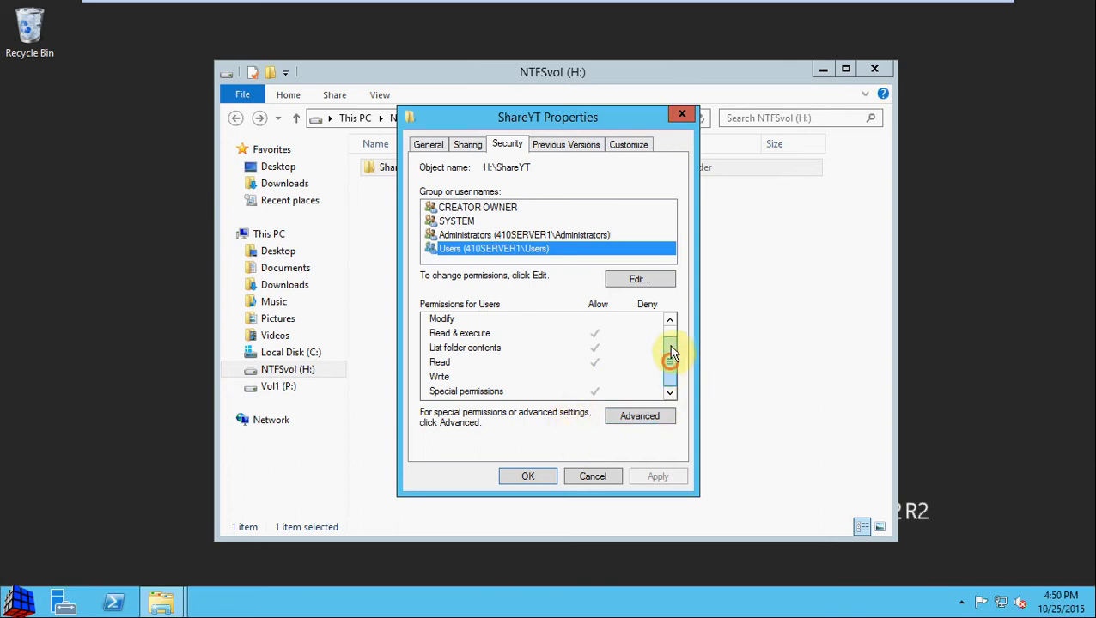
{"action": "left_click_drag", "start_coordinate": [670, 361], "coordinate": [670, 343]}
{"action": "left_click", "coordinate": [582, 477]}
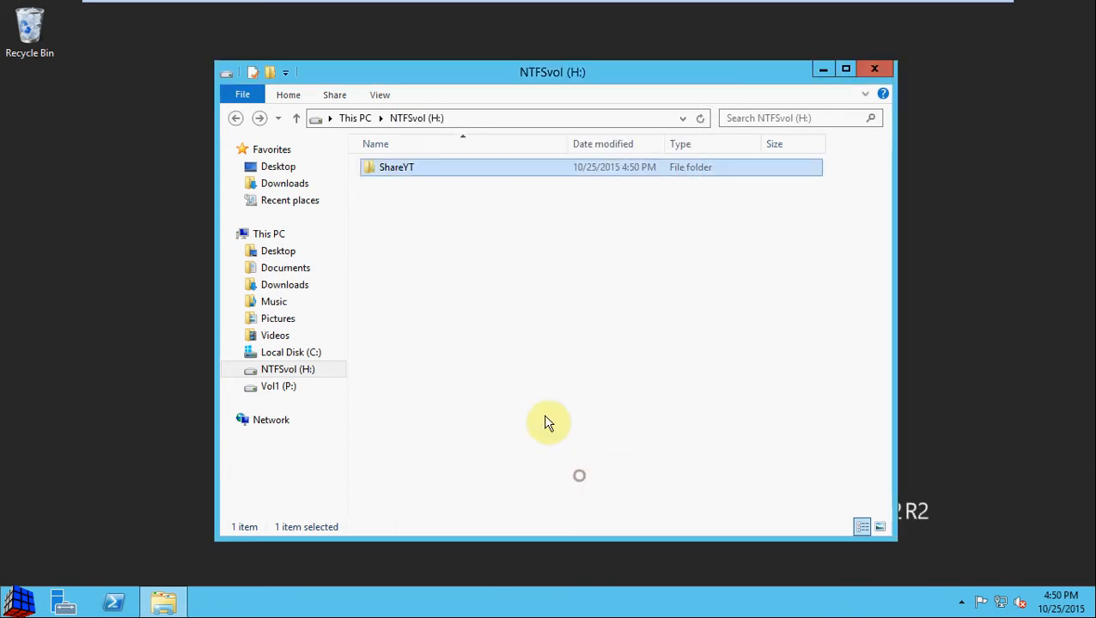
Step: Reopen ShareYT Properties, confirm the Sharing tab shows Not Shared, and close it unchanged
{"action": "left_click", "coordinate": [412, 169]}
{"action": "right_click", "coordinate": [411, 169]}
{"action": "left_click", "coordinate": [483, 418]}
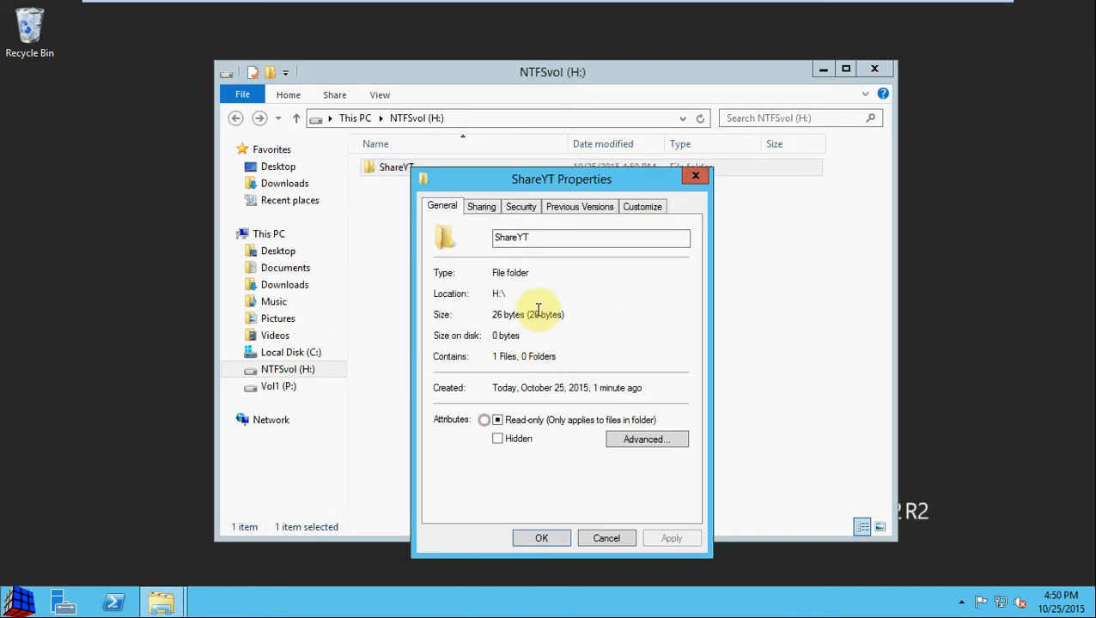
{"action": "left_click", "coordinate": [483, 207]}
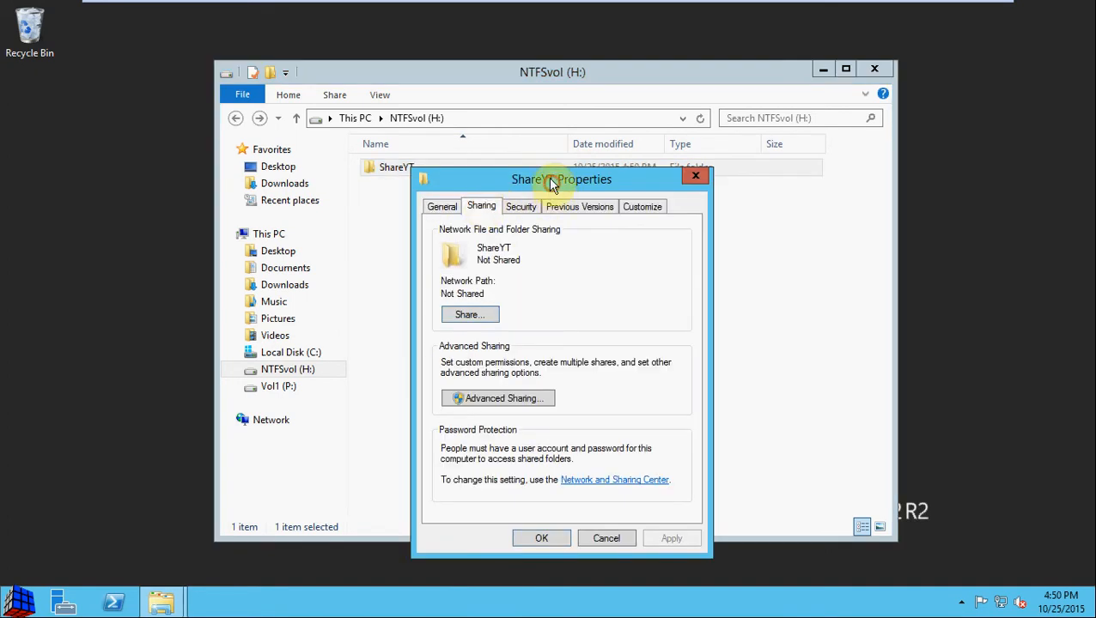
{"action": "left_click_drag", "start_coordinate": [557, 184], "coordinate": [528, 127]}
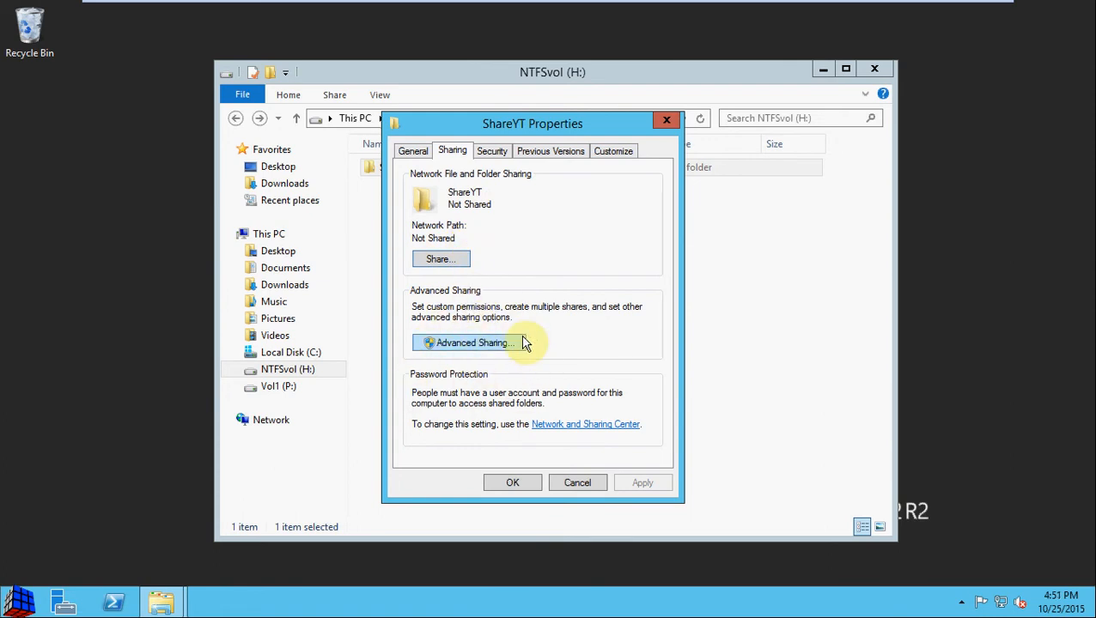
{"action": "left_click", "coordinate": [569, 479]}
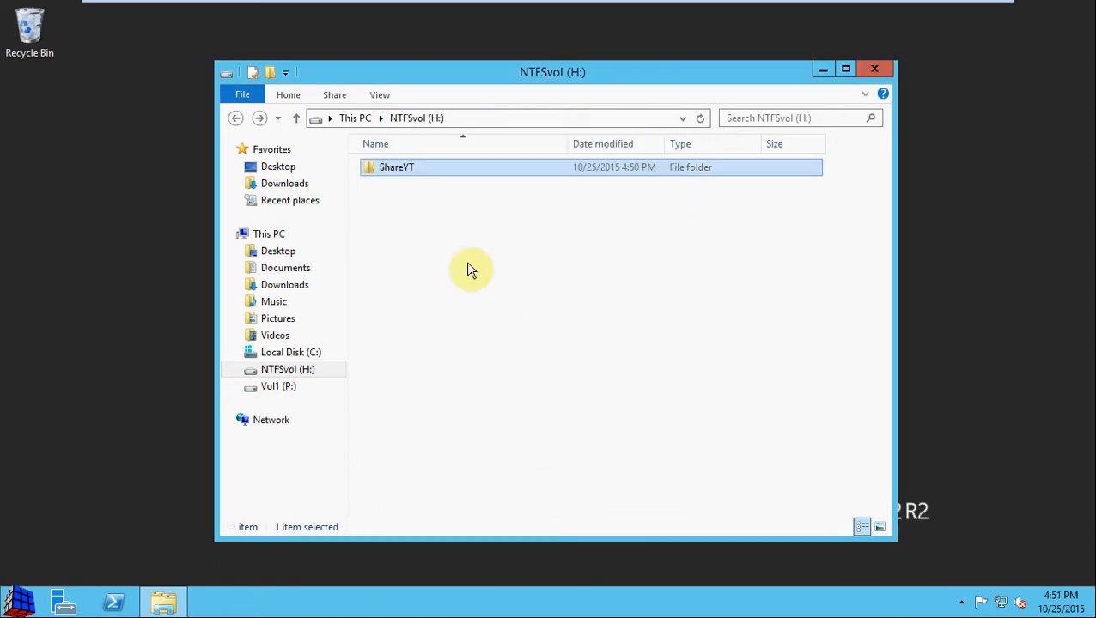
Step: Choose Share with > Specific people for the ShareYT folder
{"action": "right_click", "coordinate": [399, 173]}
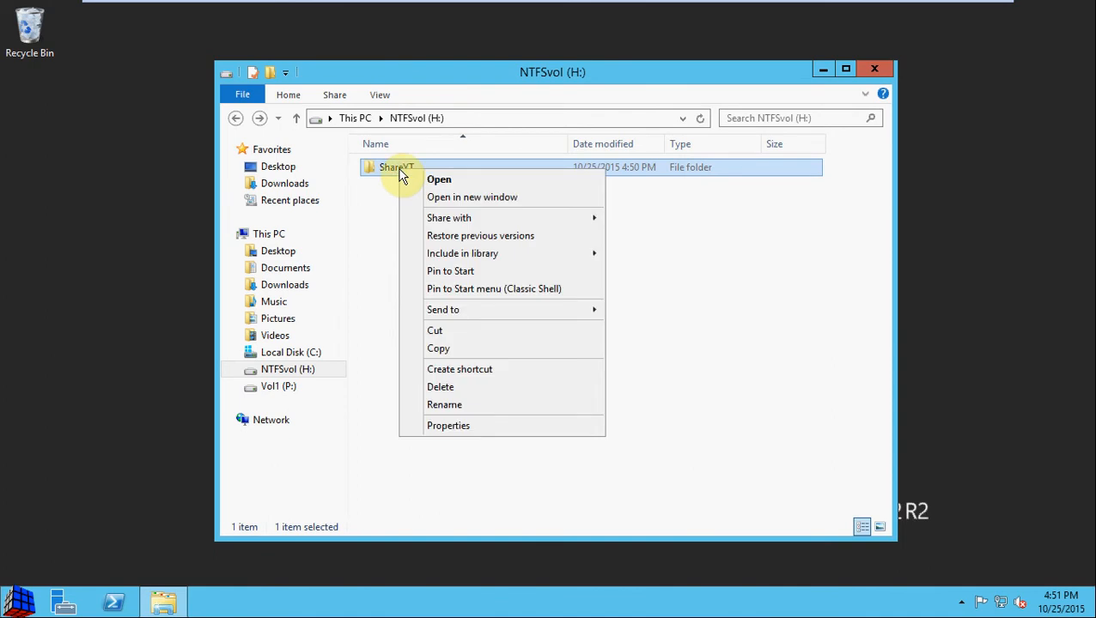
{"action": "mouse_move", "coordinate": [469, 220]}
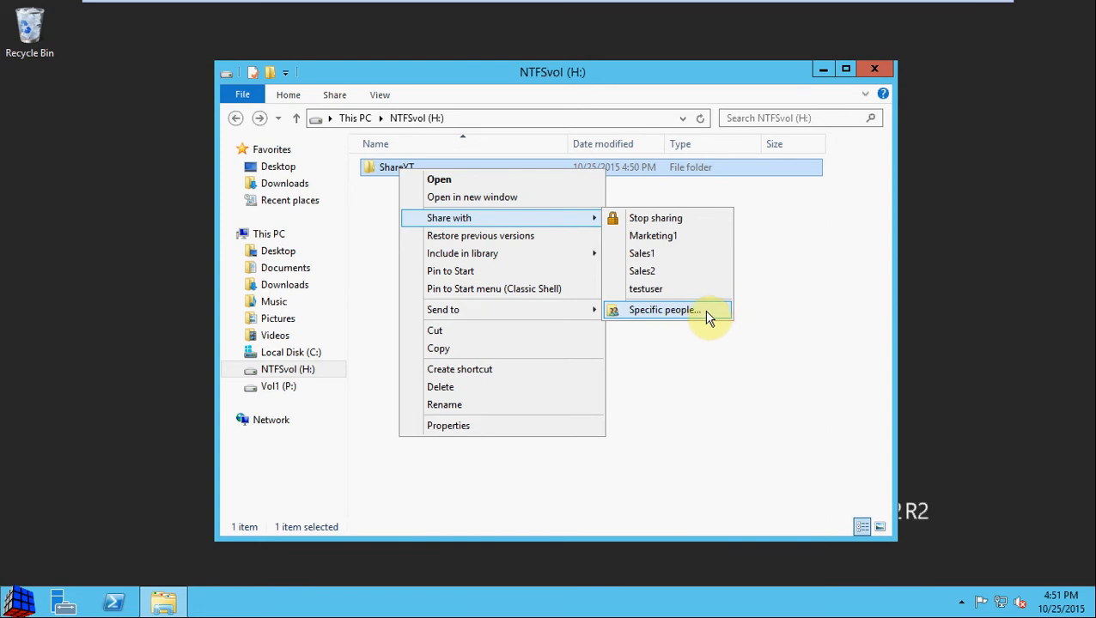
{"action": "left_click", "coordinate": [709, 317]}
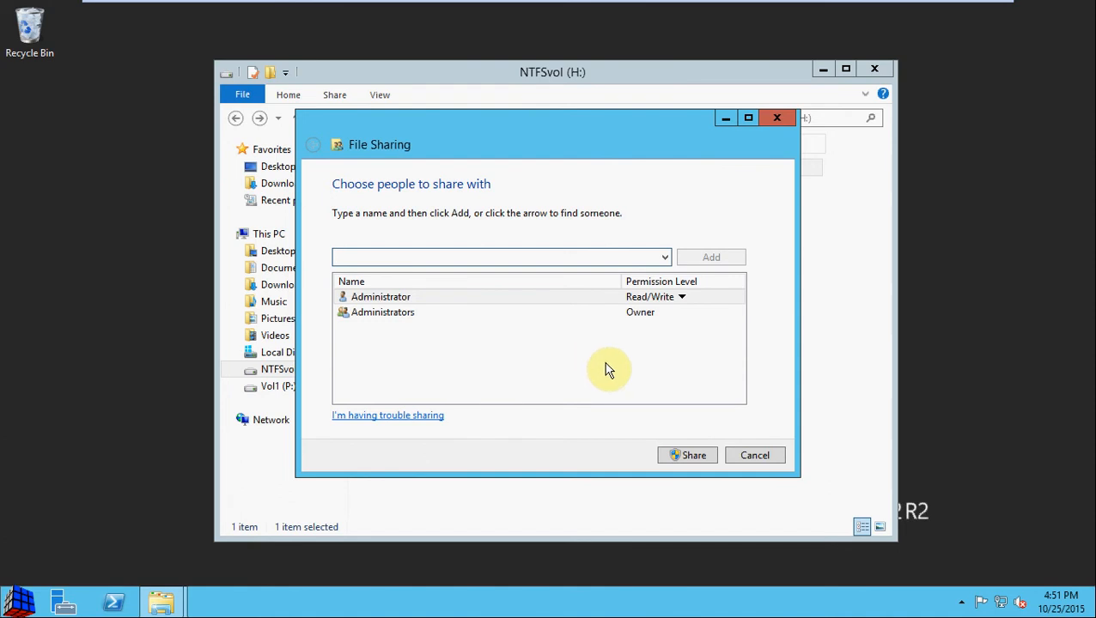
Step: Add testuser to ShareYT's sharing list with Read/Write permission and share it
{"action": "left_click", "coordinate": [665, 258]}
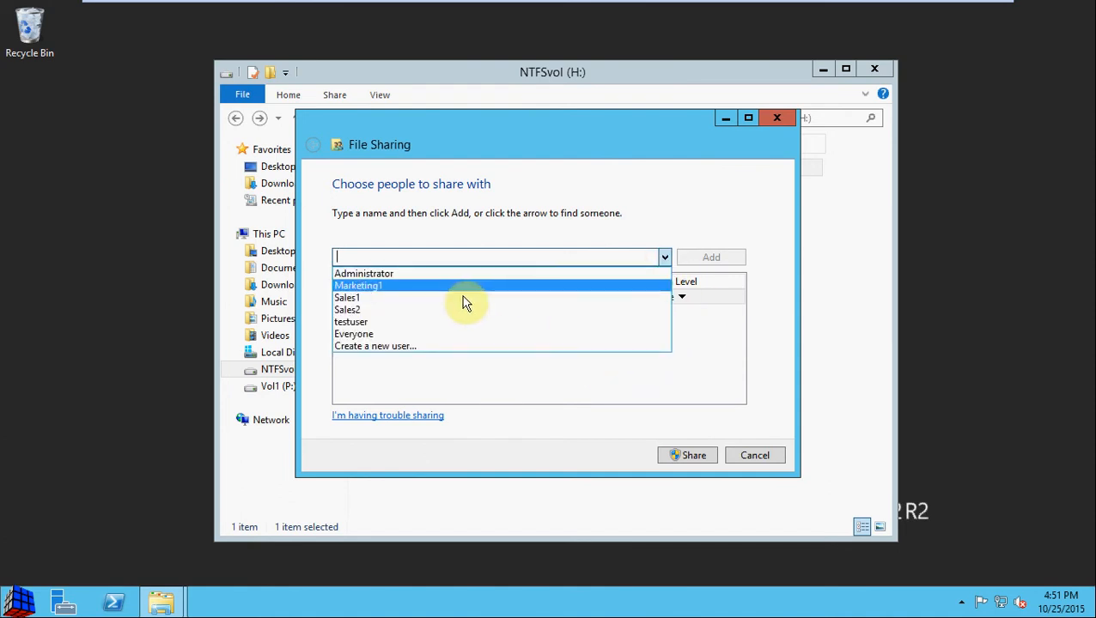
{"action": "left_click", "coordinate": [378, 322]}
{"action": "left_click", "coordinate": [709, 260]}
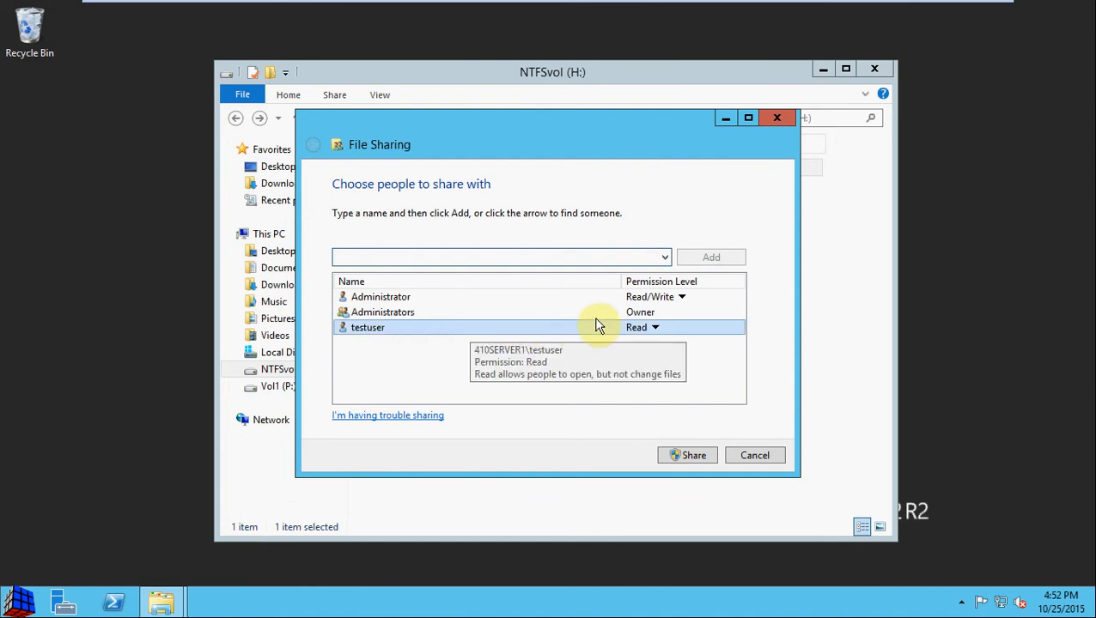
{"action": "left_click", "coordinate": [655, 328]}
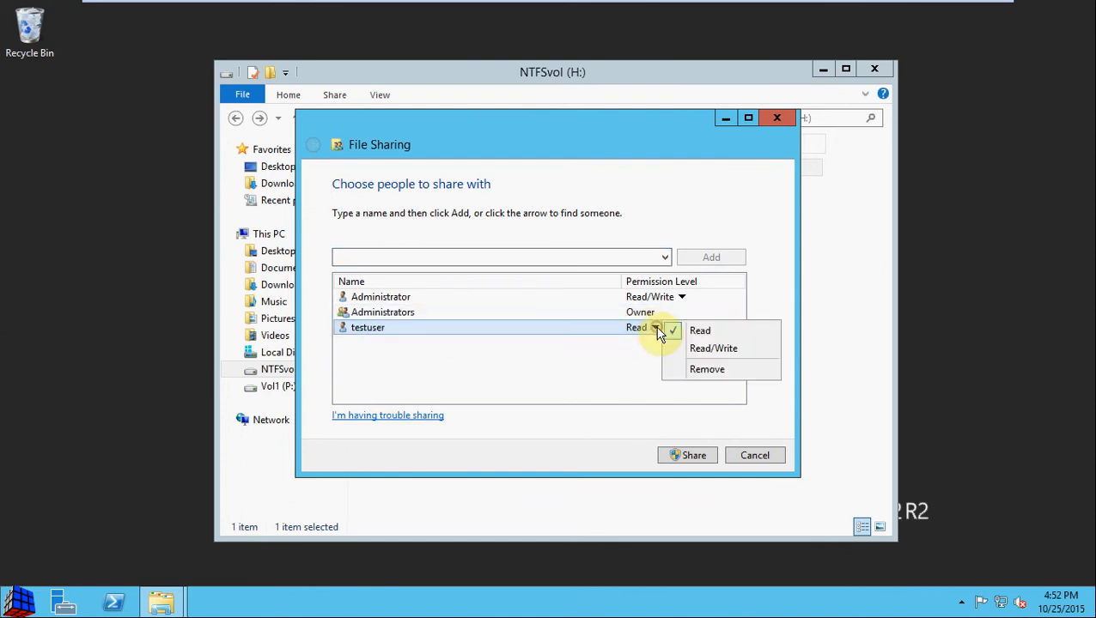
{"action": "left_click", "coordinate": [734, 352]}
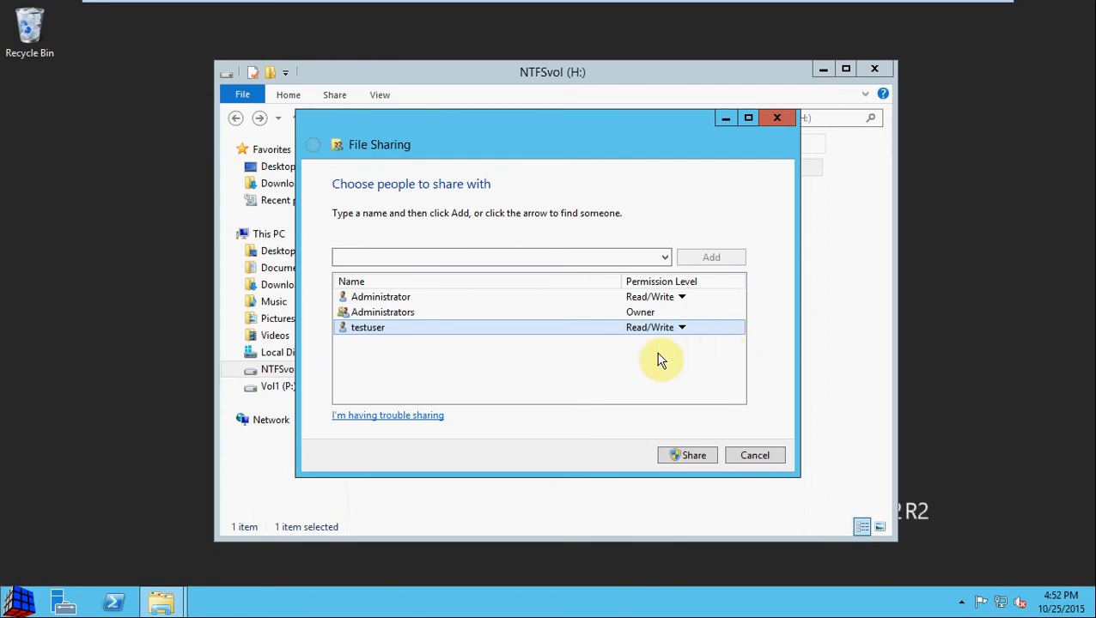
{"action": "left_click", "coordinate": [700, 457]}
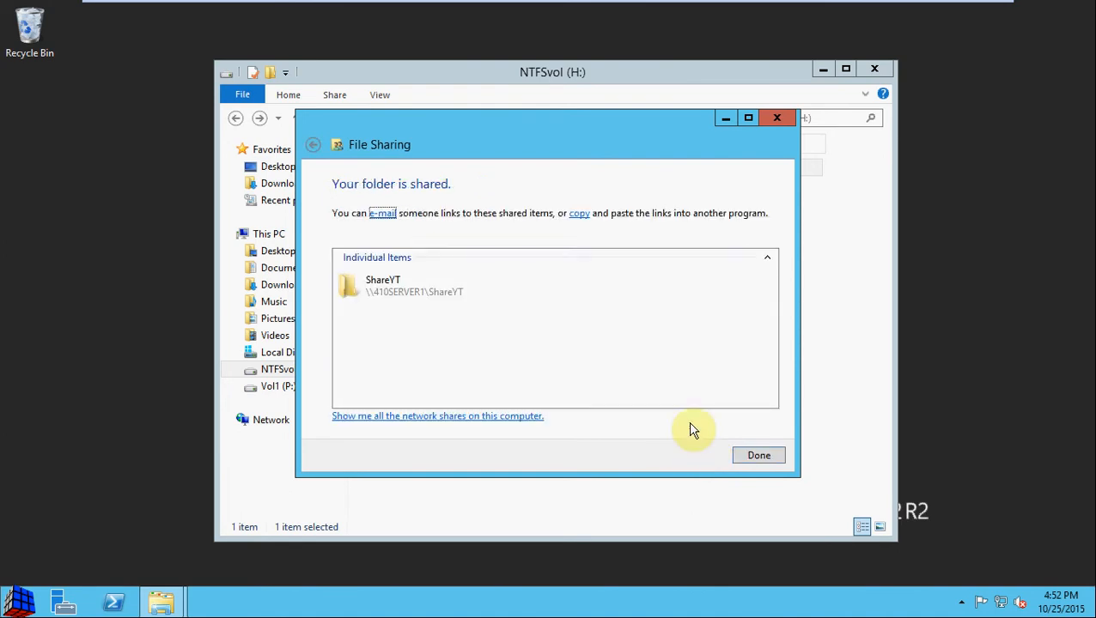
Step: Check the server's network shares list, then finish the sharing setup with Done
{"action": "left_click", "coordinate": [474, 297]}
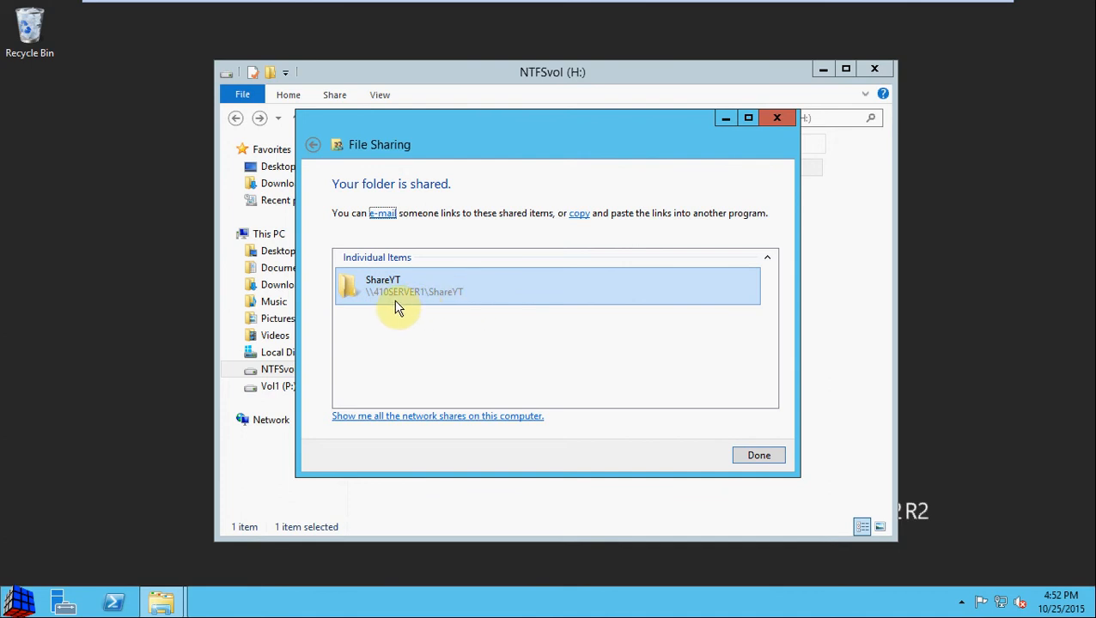
{"action": "left_click", "coordinate": [487, 417]}
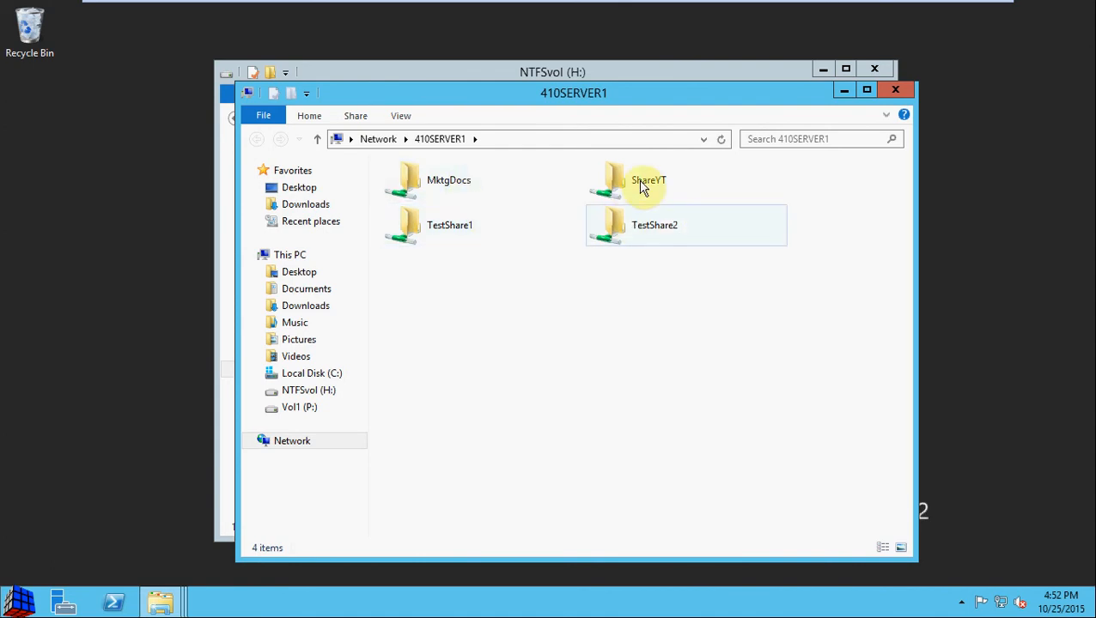
{"action": "left_click", "coordinate": [894, 91]}
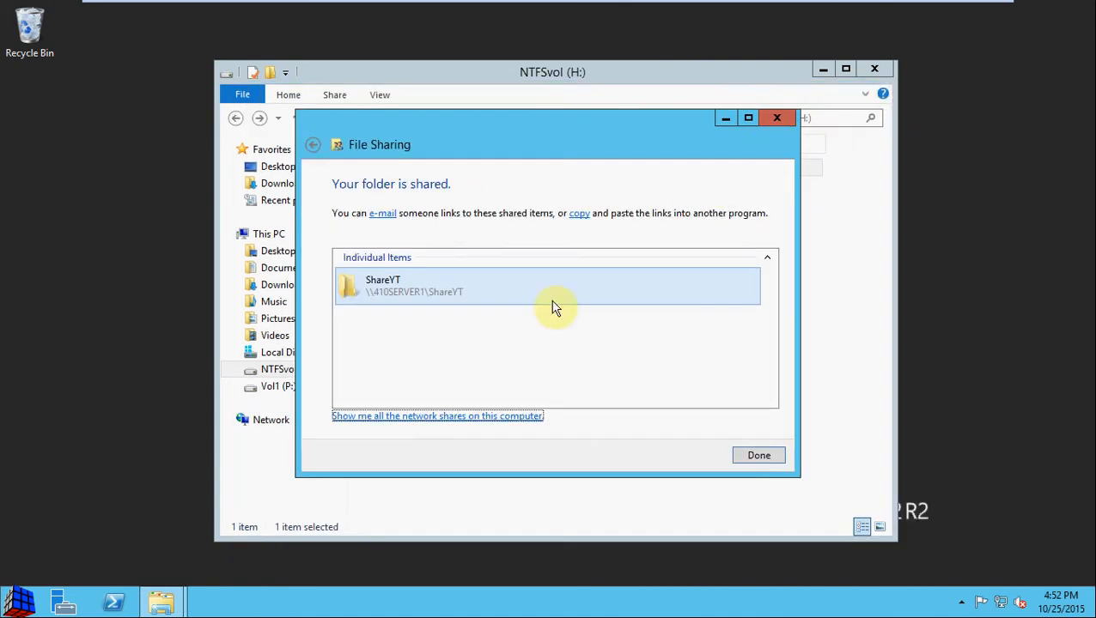
{"action": "left_click", "coordinate": [759, 456]}
{"action": "left_click", "coordinate": [525, 284]}
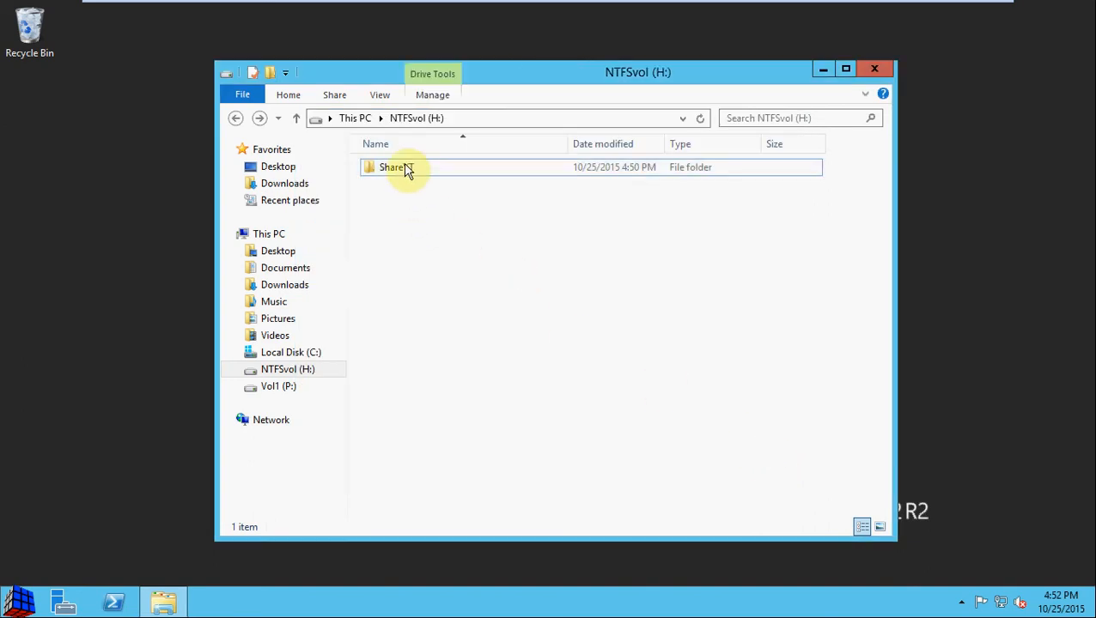
{"action": "left_click", "coordinate": [417, 203]}
Step: Confirm ShareYT's network path \\410SERVER1\ShareYT on its Sharing tab, then open another File Explorer window
{"action": "right_click", "coordinate": [405, 172]}
{"action": "left_click", "coordinate": [505, 425]}
{"action": "left_click_drag", "start_coordinate": [504, 179], "coordinate": [501, 137]}
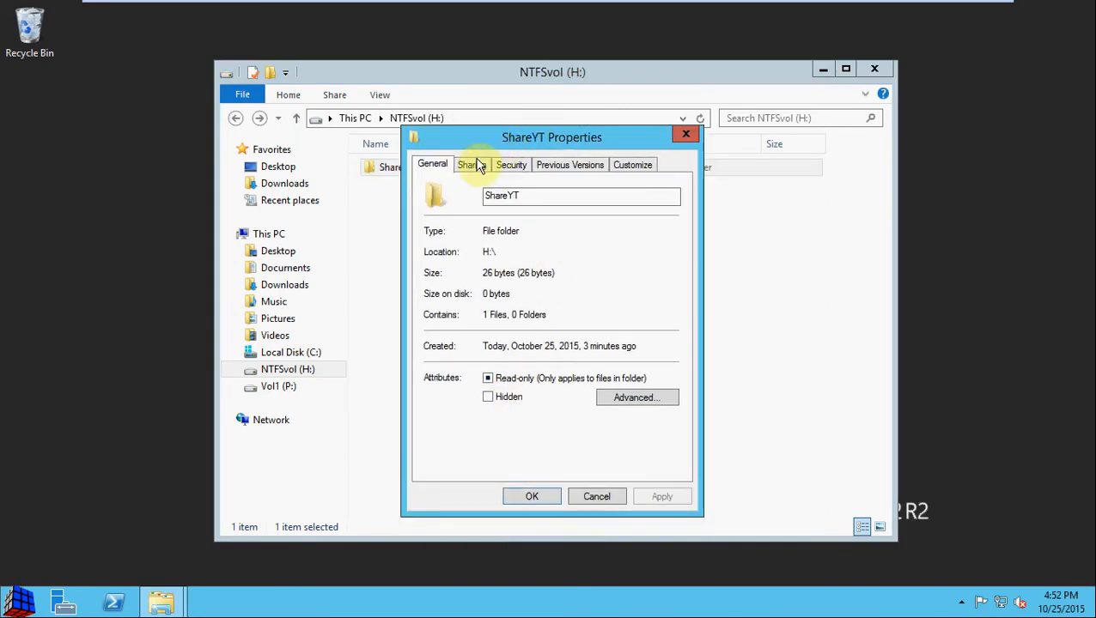
{"action": "left_click", "coordinate": [472, 164]}
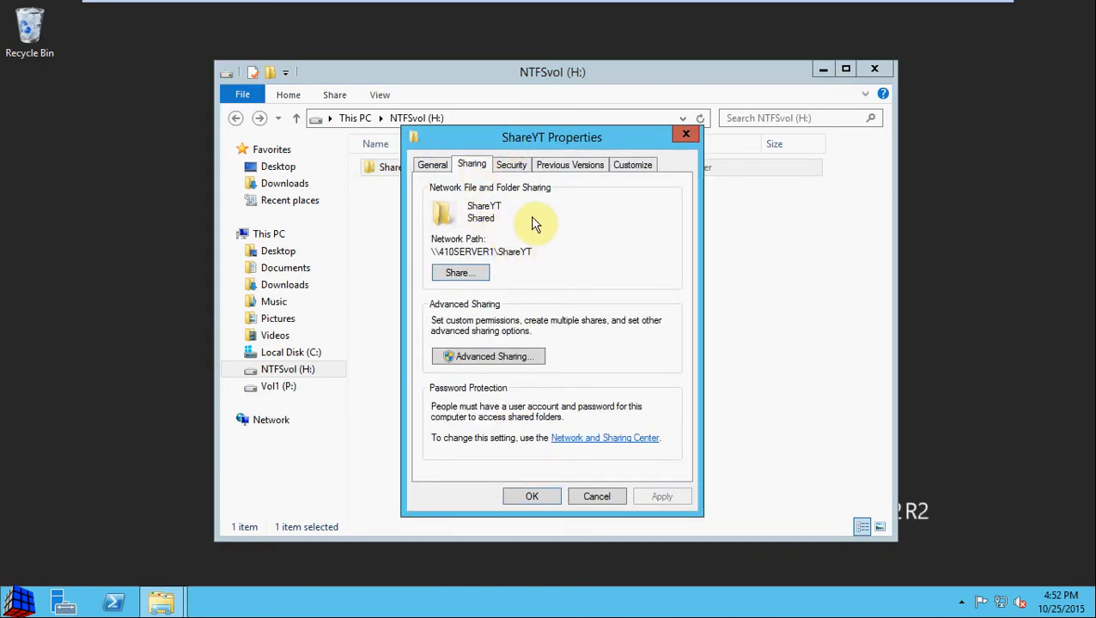
{"action": "left_click_drag", "start_coordinate": [535, 252], "coordinate": [429, 251]}
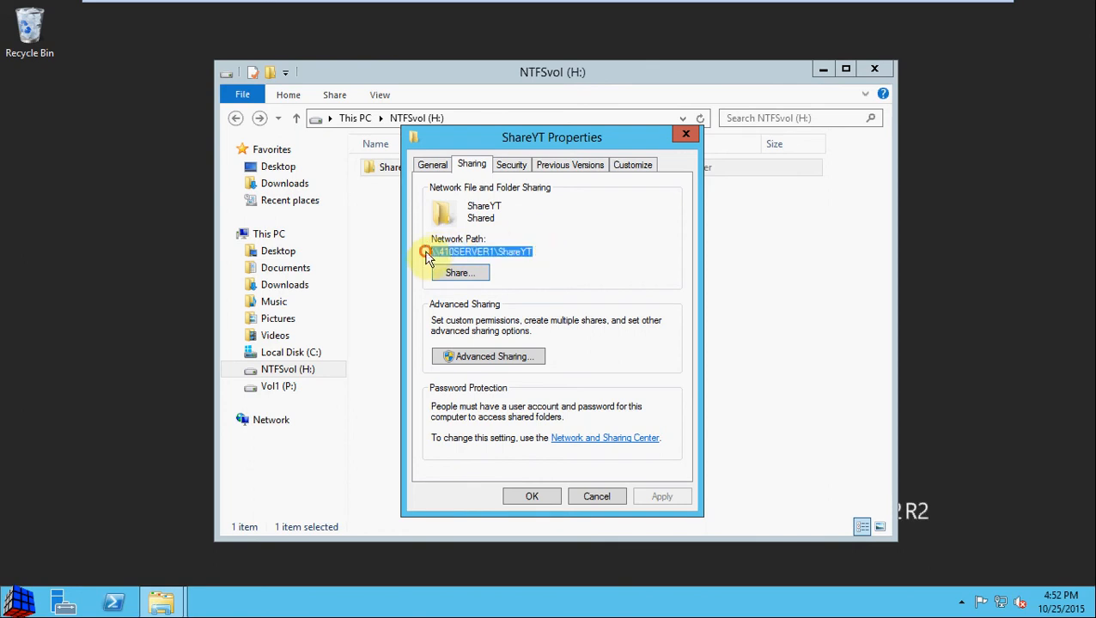
{"action": "left_click", "coordinate": [539, 251]}
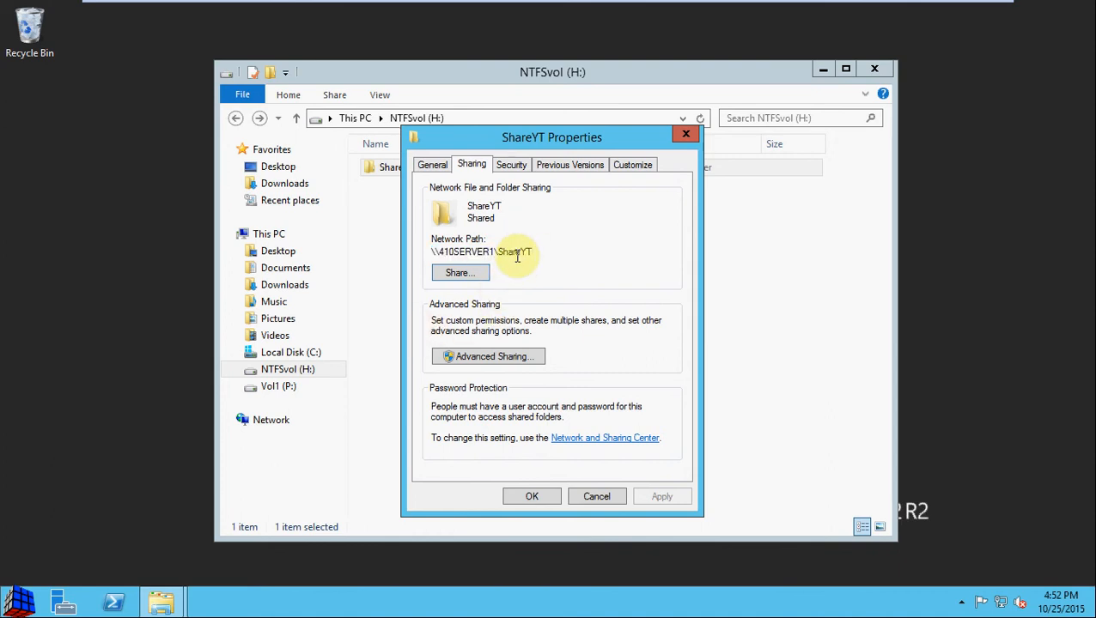
{"action": "right_click", "coordinate": [170, 599]}
{"action": "left_click", "coordinate": [159, 522]}
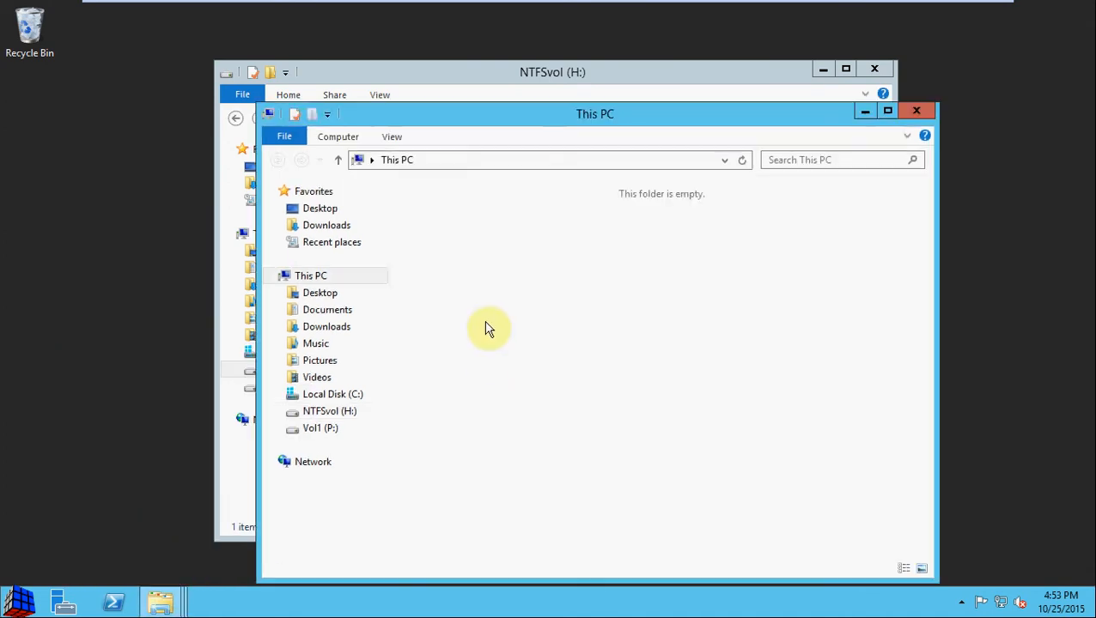
Step: Browse to \\410server1\ShareYT from the address bar, see YTDoc Admin, then close that window
{"action": "left_click", "coordinate": [485, 161]}
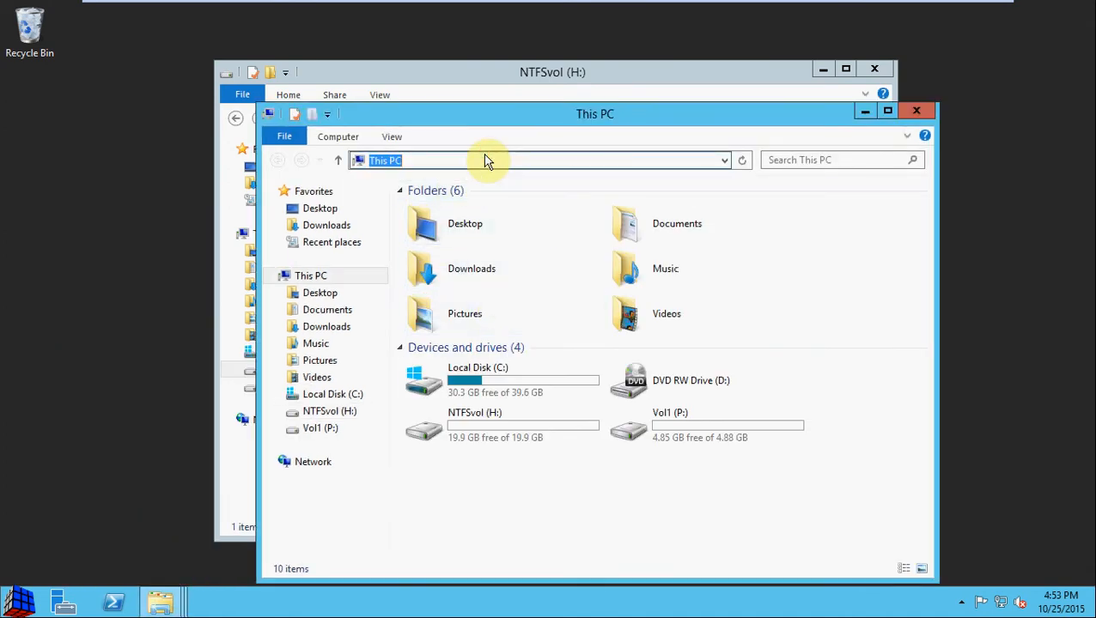
{"action": "type", "text": "\\410server1\\"}
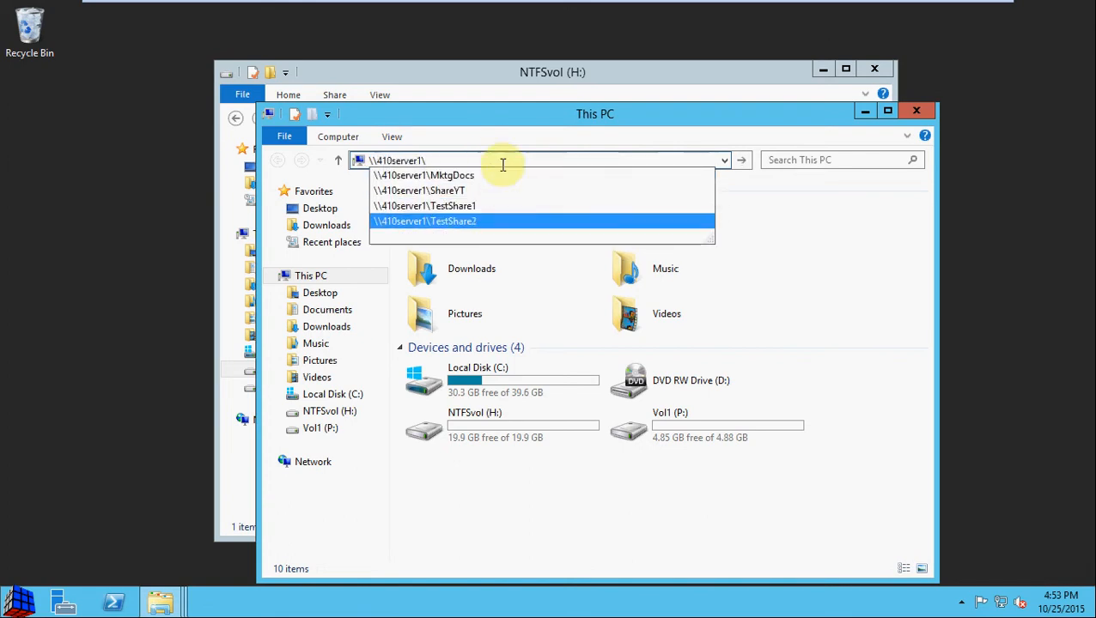
{"action": "left_click", "coordinate": [500, 190]}
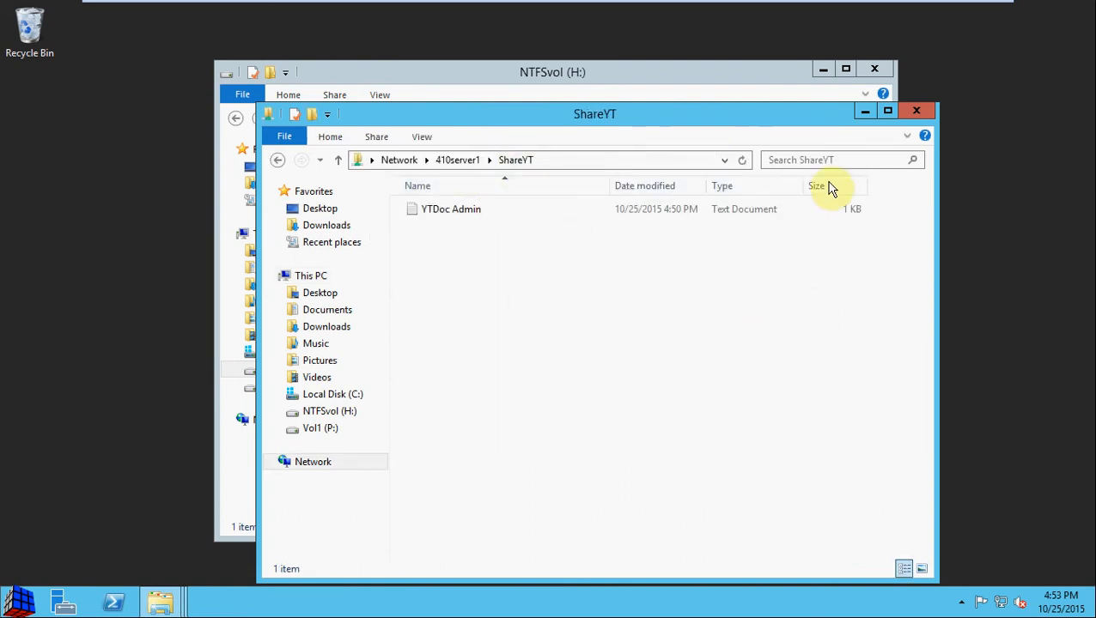
{"action": "left_click", "coordinate": [919, 114]}
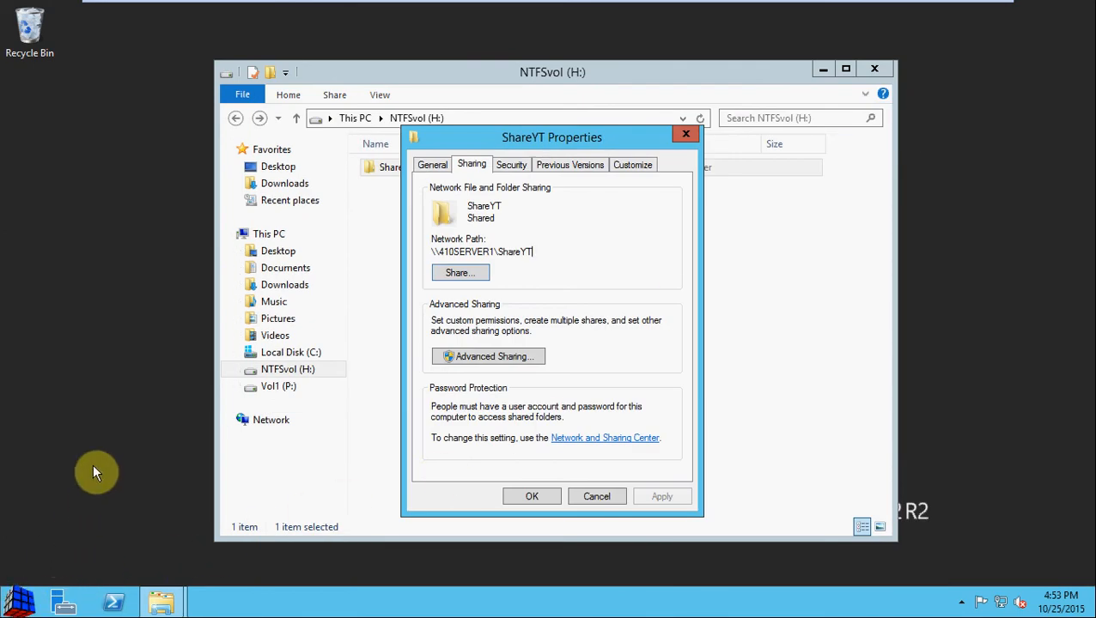
Step: Enter \\410server1\ in the Run dialog, then dismiss the suggestions and cancel it
{"action": "key", "text": "super+r"}
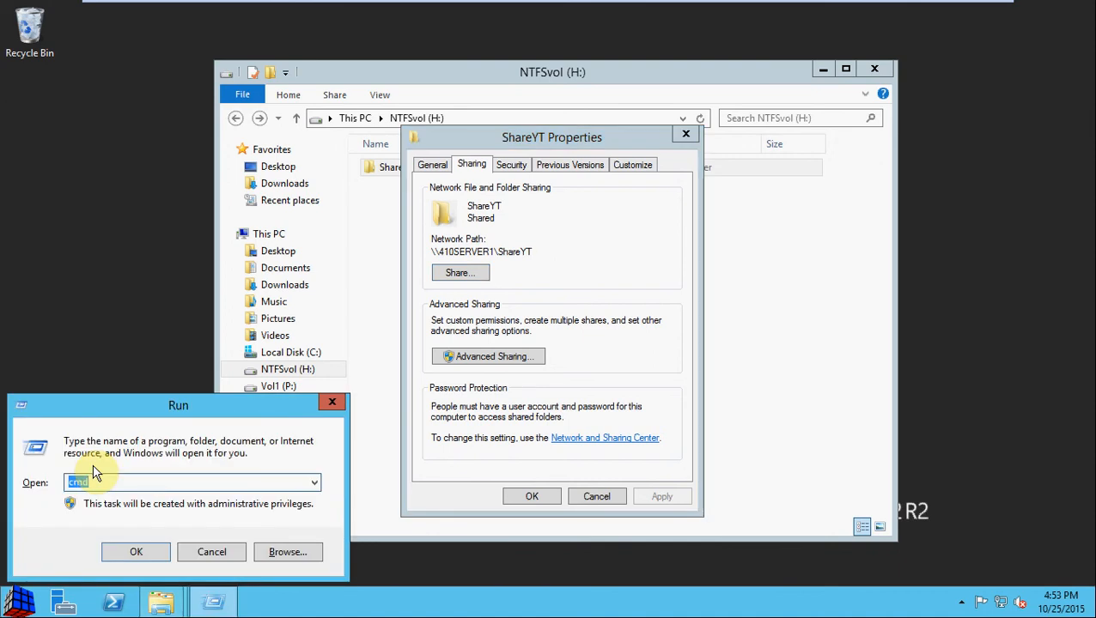
{"action": "type", "text": "\\41"}
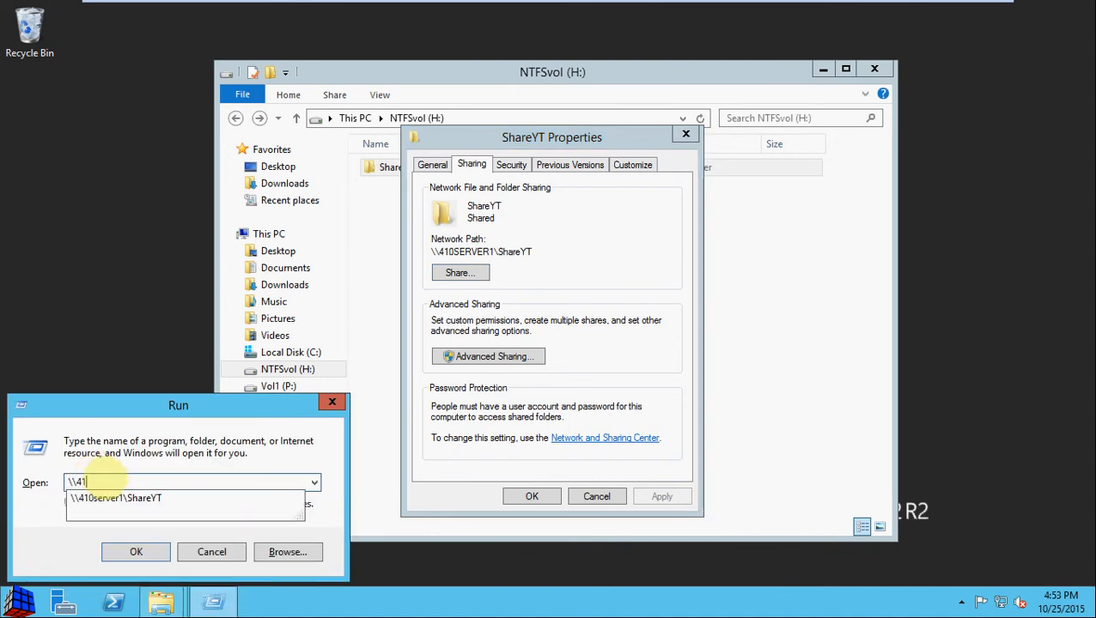
{"action": "type", "text": "0server1\\"}
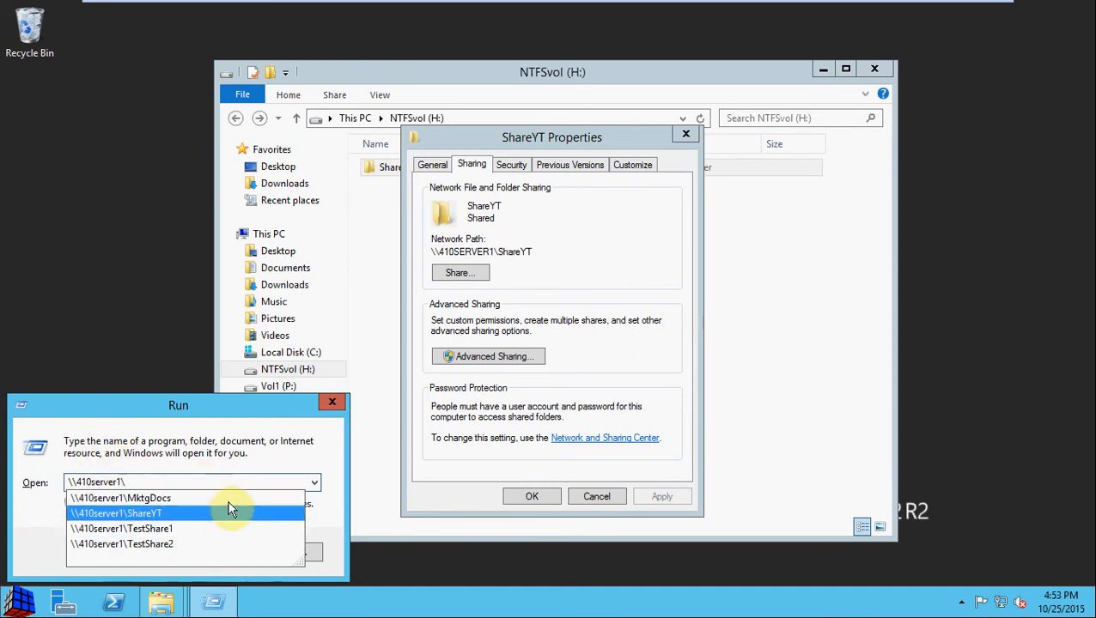
{"action": "left_click", "coordinate": [235, 455]}
{"action": "left_click", "coordinate": [231, 552]}
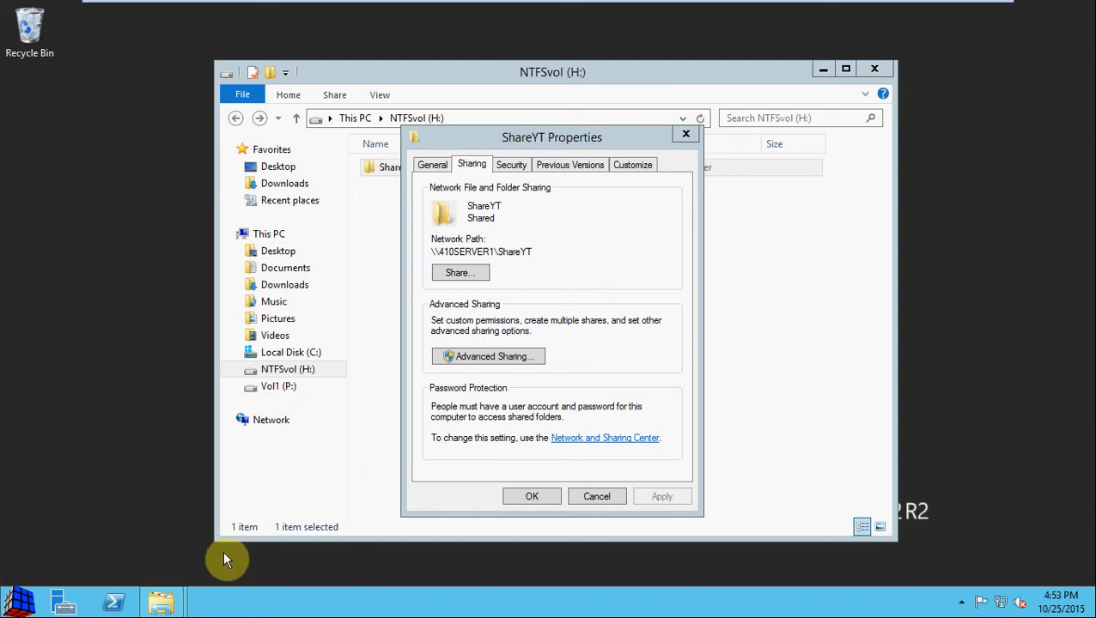
Step: Search \\410server1\ from the Start menu and pick ShareYT from the listed shares
{"action": "left_click", "coordinate": [21, 601]}
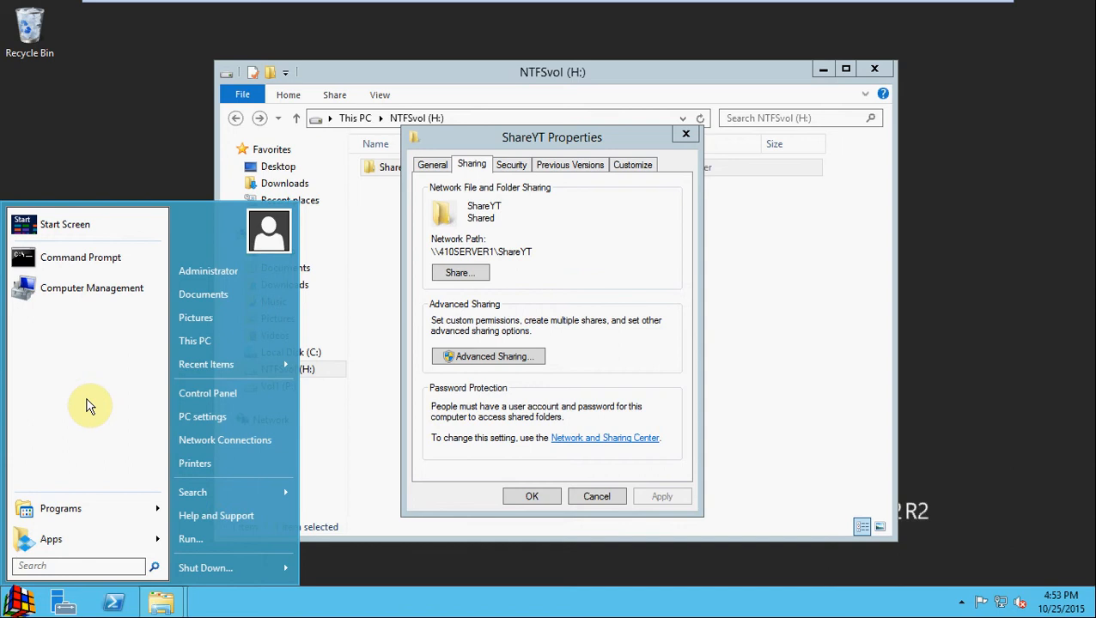
{"action": "type", "text": "\\\\server"}
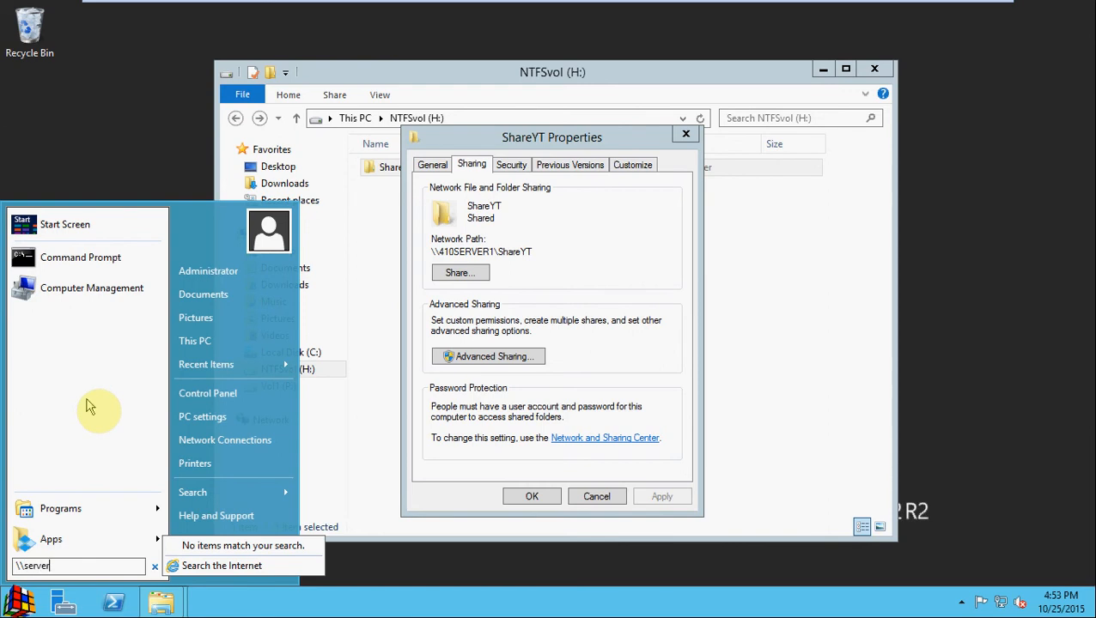
{"action": "key", "text": "BackSpace"}
{"action": "key", "text": "BackSpace"}
{"action": "key", "text": "BackSpace"}
{"action": "key", "text": "BackSpace"}
{"action": "key", "text": "BackSpace"}
{"action": "type", "text": "\\"}
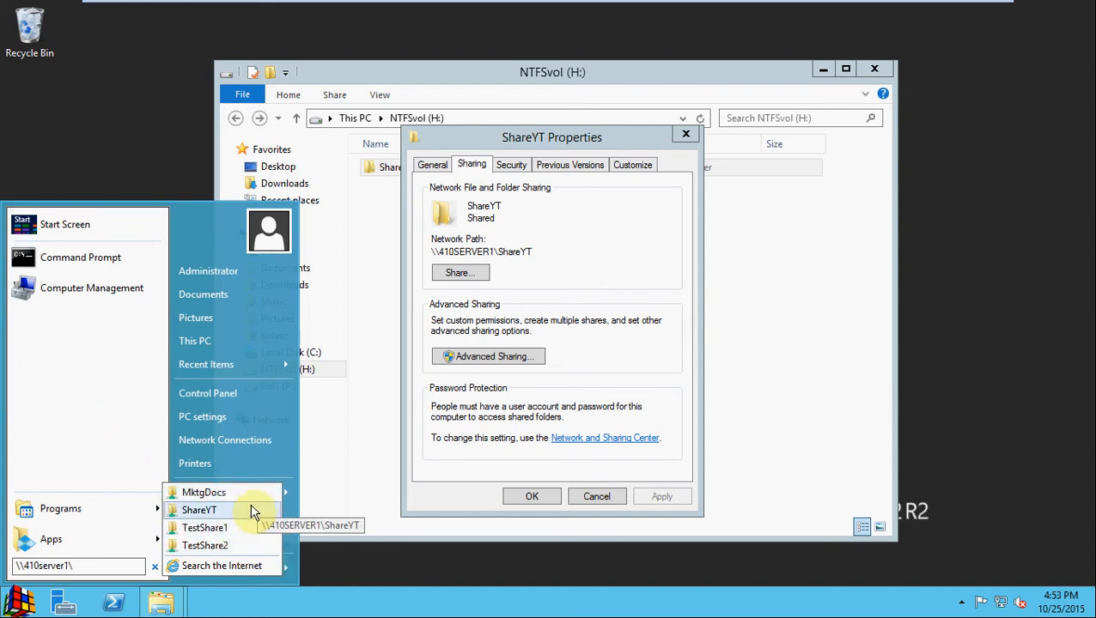
{"action": "left_click", "coordinate": [378, 433]}
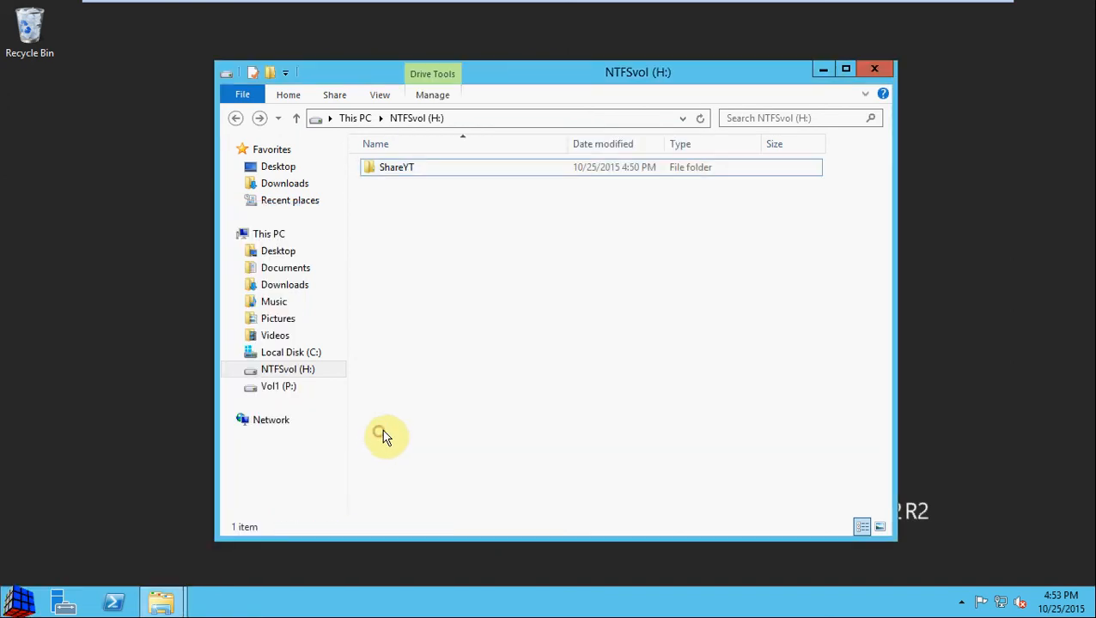
Step: On ShareYT's Security tab, clear Modify and Full control for testuser, keeping Read and Write
{"action": "mouse_move", "coordinate": [163, 601]}
{"action": "left_click", "coordinate": [276, 466]}
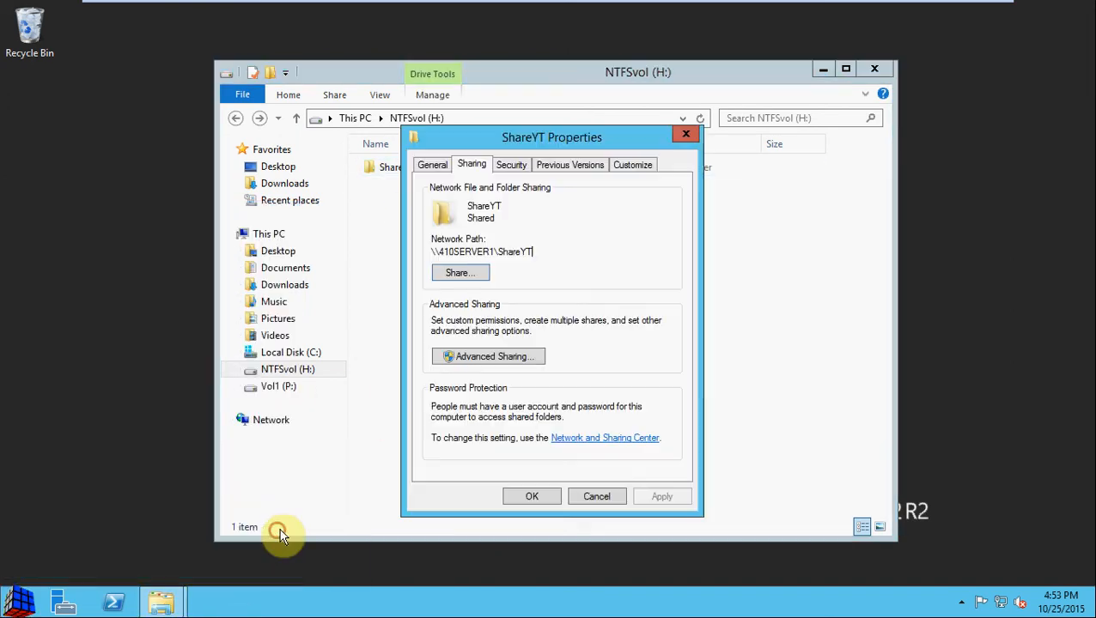
{"action": "left_click", "coordinate": [510, 165]}
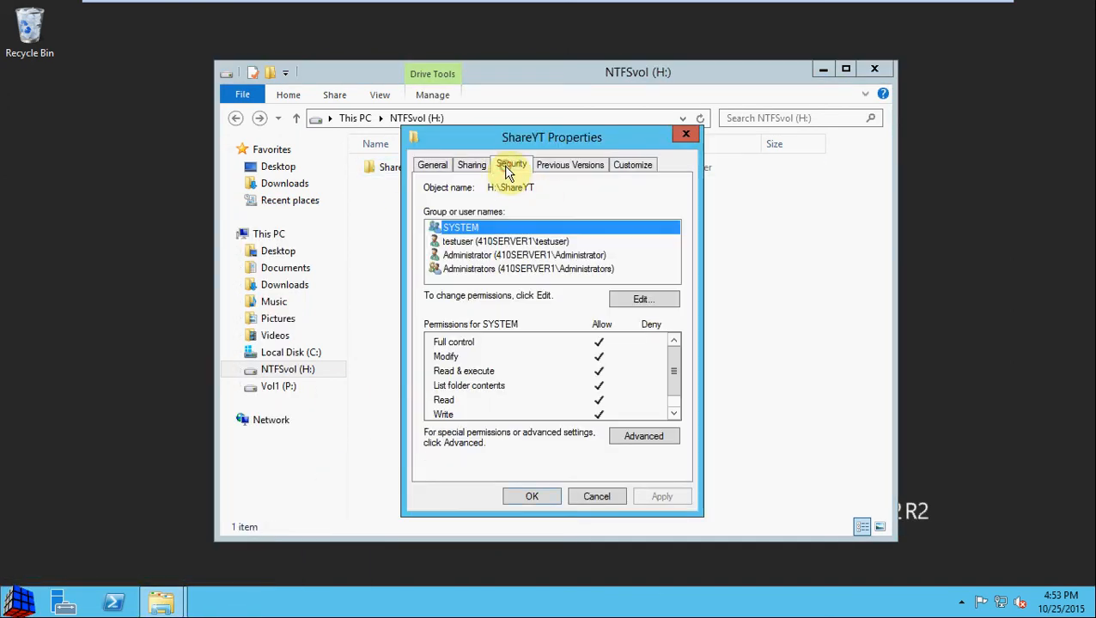
{"action": "left_click", "coordinate": [562, 243]}
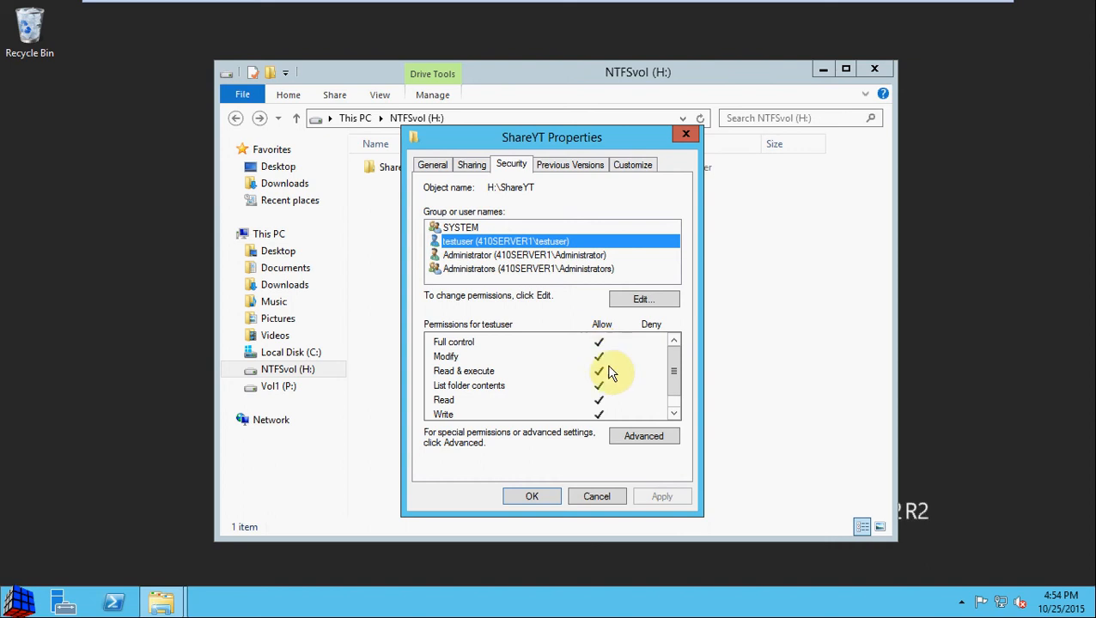
{"action": "left_click", "coordinate": [654, 300]}
{"action": "left_click", "coordinate": [582, 303]}
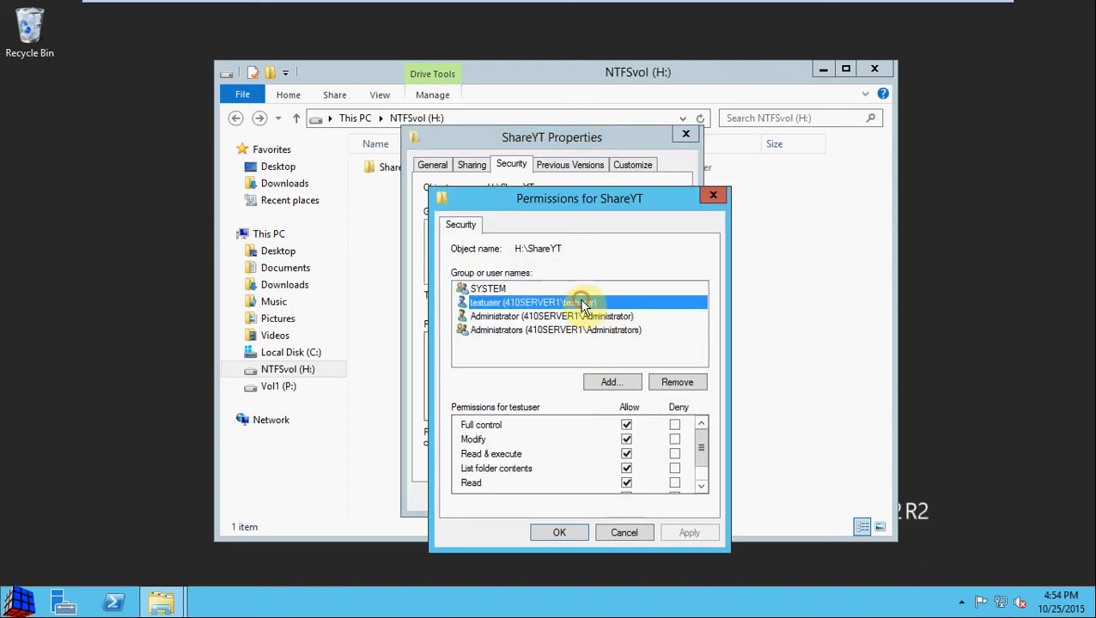
{"action": "left_click", "coordinate": [626, 439]}
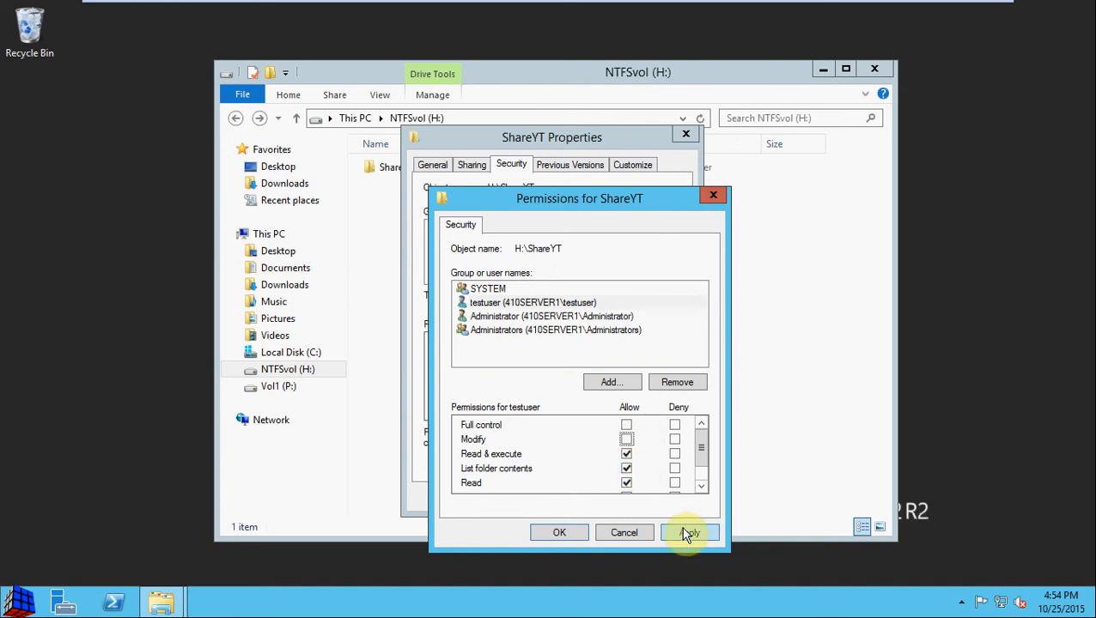
{"action": "left_click_drag", "start_coordinate": [700, 447], "coordinate": [702, 464]}
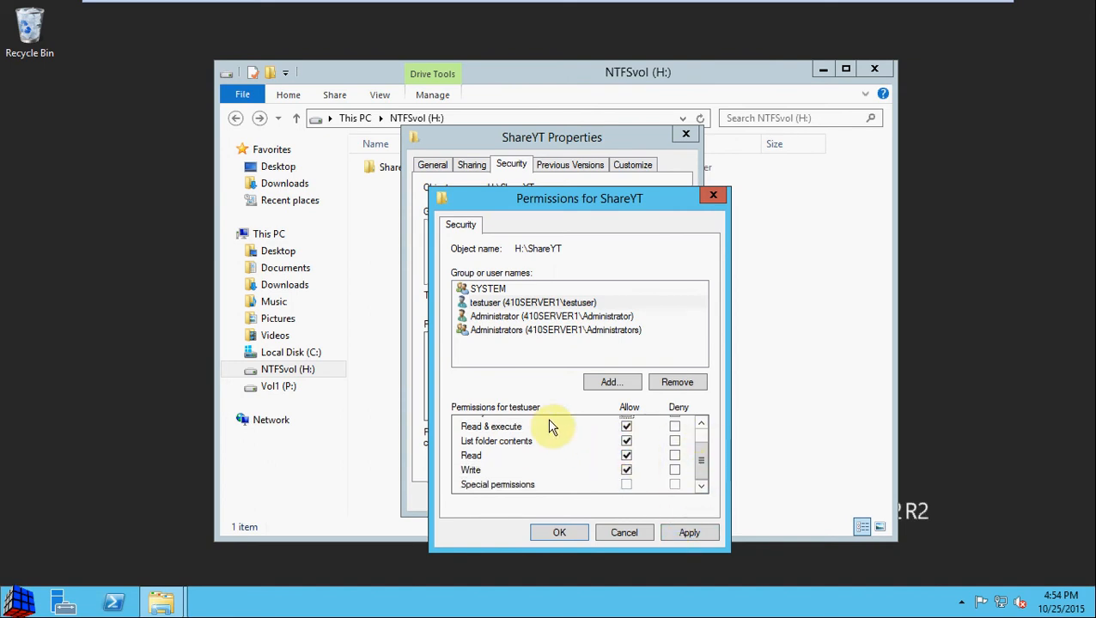
{"action": "left_click", "coordinate": [688, 533]}
{"action": "left_click", "coordinate": [559, 532]}
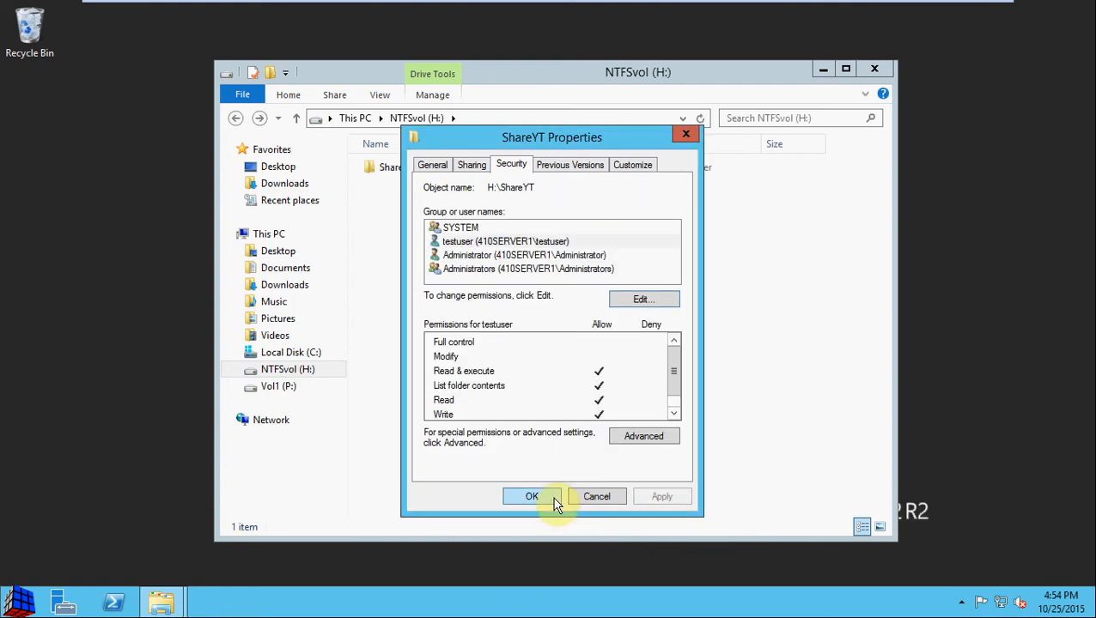
{"action": "left_click", "coordinate": [533, 497]}
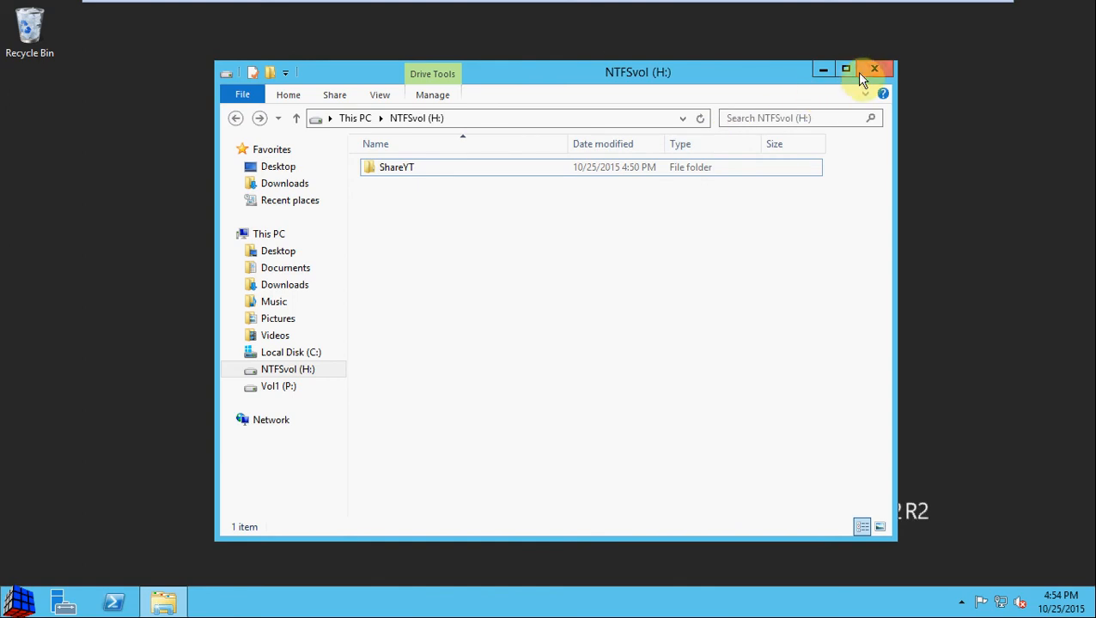
Step: Close the NTFSvol (H:) window and switch user to reach the account sign-in screen
{"action": "left_click", "coordinate": [873, 71]}
{"action": "left_click", "coordinate": [19, 601]}
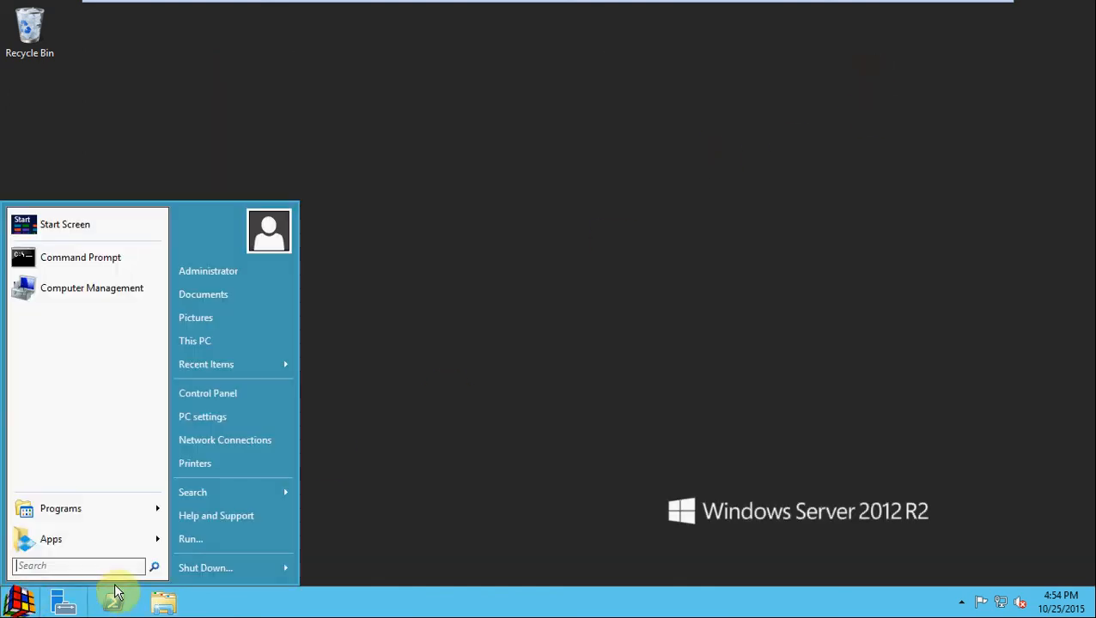
{"action": "left_click", "coordinate": [288, 568]}
{"action": "left_click", "coordinate": [347, 477]}
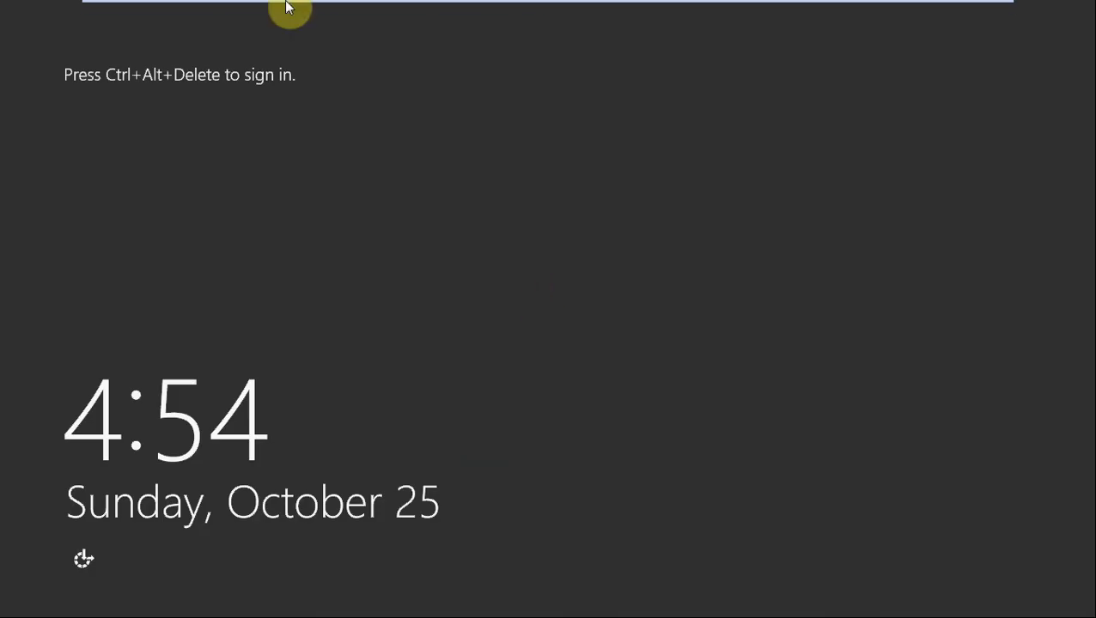
{"action": "left_click", "coordinate": [264, 12]}
Step: Sign in to Windows as testuser with the account password
{"action": "left_click", "coordinate": [322, 246]}
{"action": "type", "text": "•••••••••"}
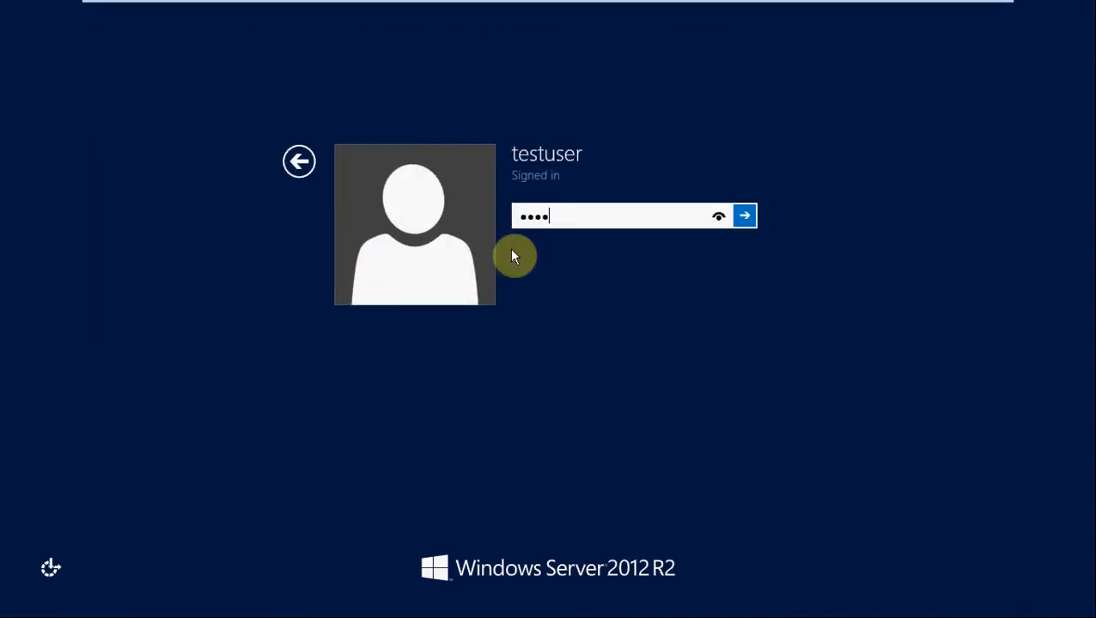
{"action": "key", "text": "Return"}
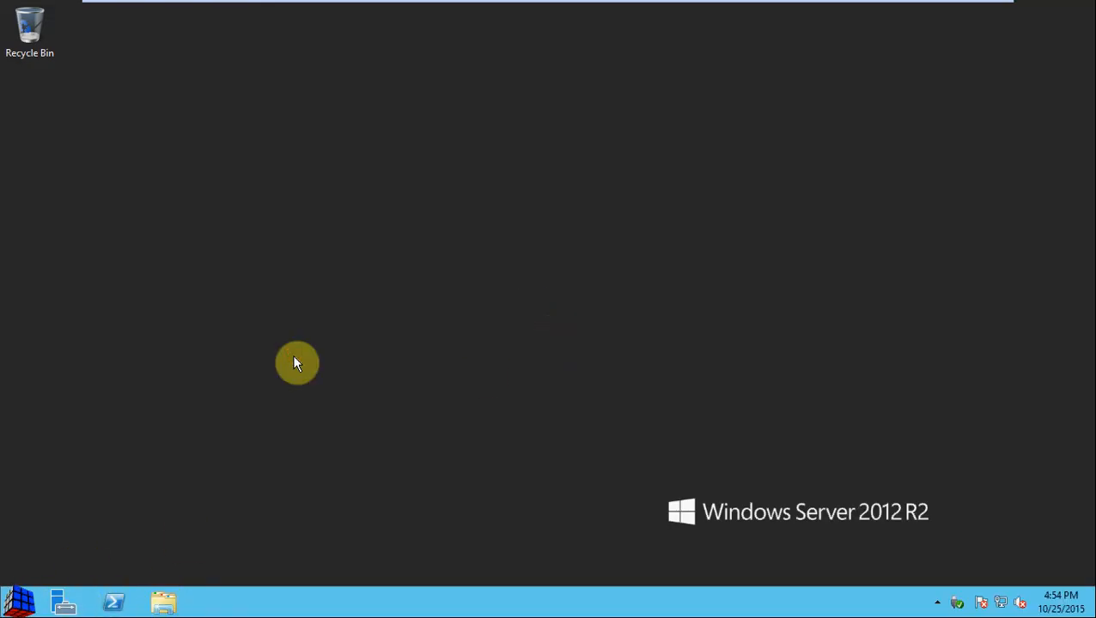
Step: Use the Run dialog to open \\410server1\ShareYT instead of TestYT1
{"action": "key", "text": "super+r"}
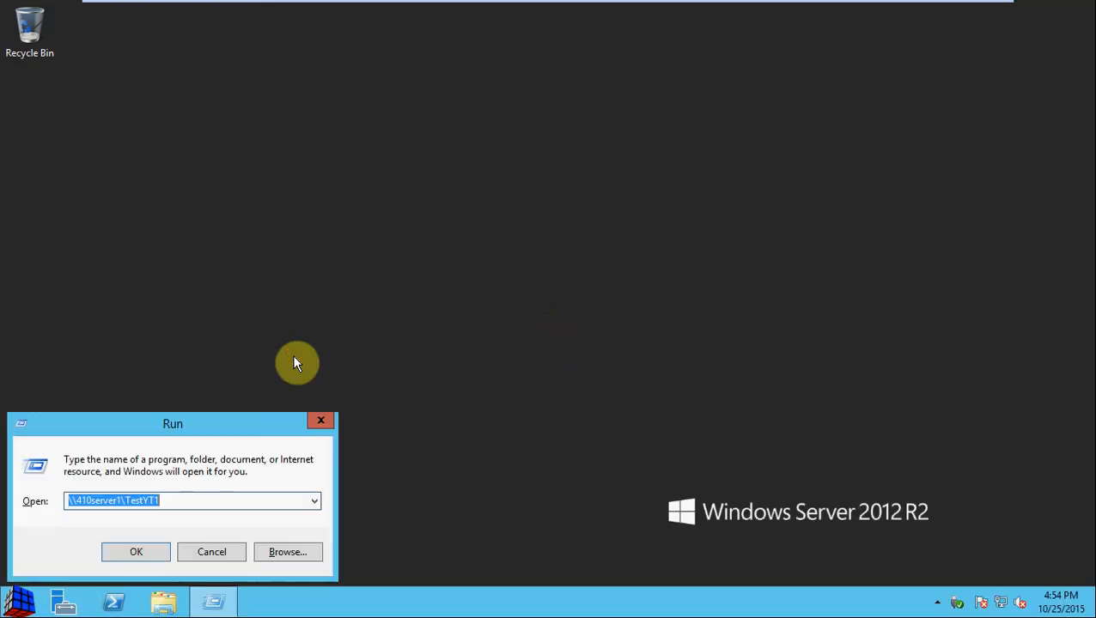
{"action": "left_click", "coordinate": [198, 500]}
{"action": "left_click_drag", "start_coordinate": [200, 500], "coordinate": [124, 498]}
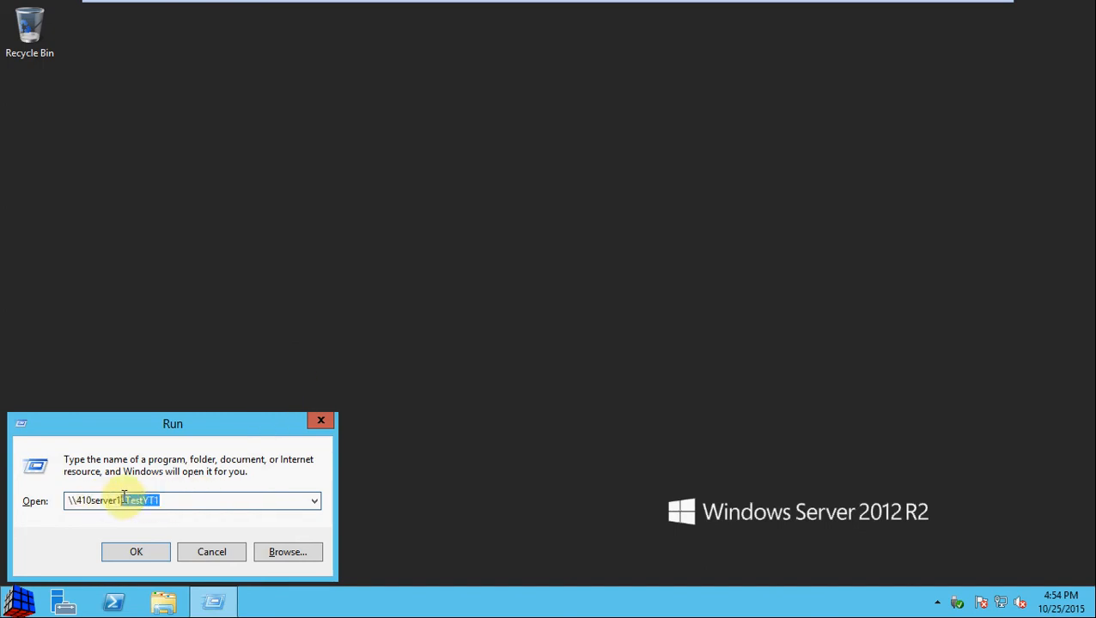
{"action": "key", "text": "BackSpace"}
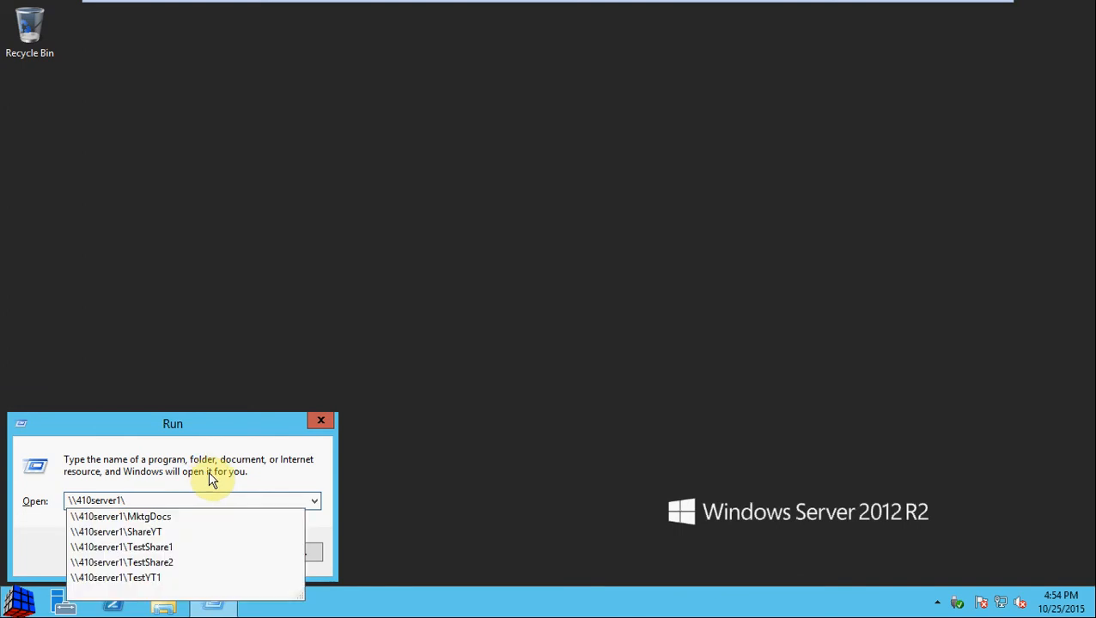
{"action": "left_click", "coordinate": [193, 533]}
{"action": "left_click", "coordinate": [160, 554]}
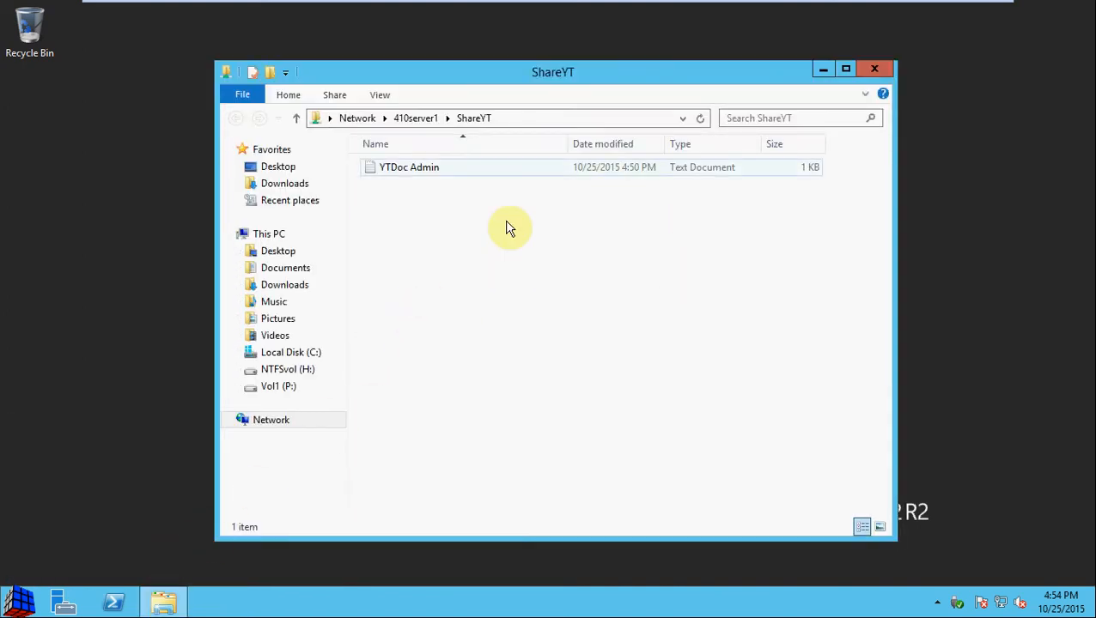
Step: Add a new text document to ShareYT, attempt naming it 'YTDoc Staff', dismiss the access-denied warning
{"action": "left_click", "coordinate": [415, 167]}
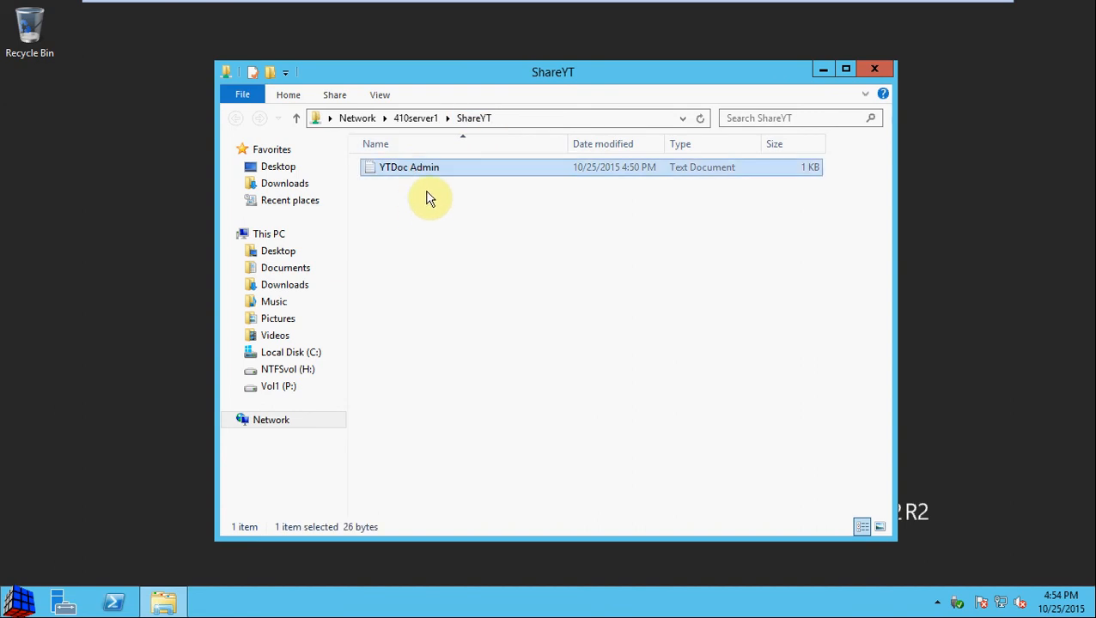
{"action": "right_click", "coordinate": [429, 196]}
{"action": "mouse_move", "coordinate": [505, 357]}
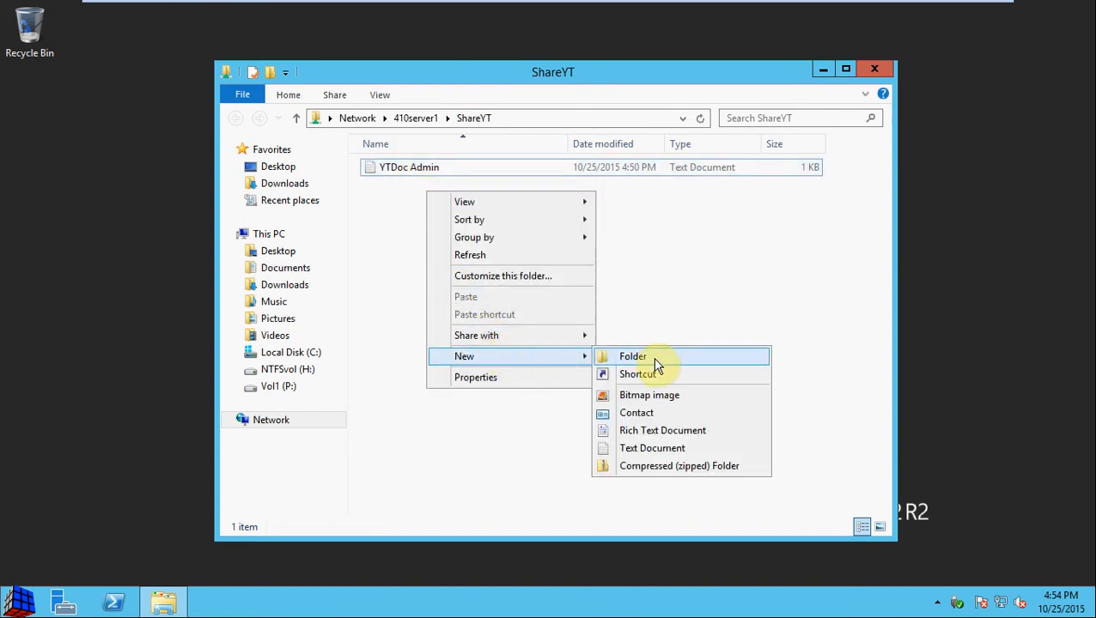
{"action": "left_click", "coordinate": [665, 448]}
{"action": "type", "text": "d"}
{"action": "key", "text": "BackSpace"}
{"action": "type", "text": "YTDoc "}
{"action": "type", "text": "Staff"}
{"action": "key", "text": "Return"}
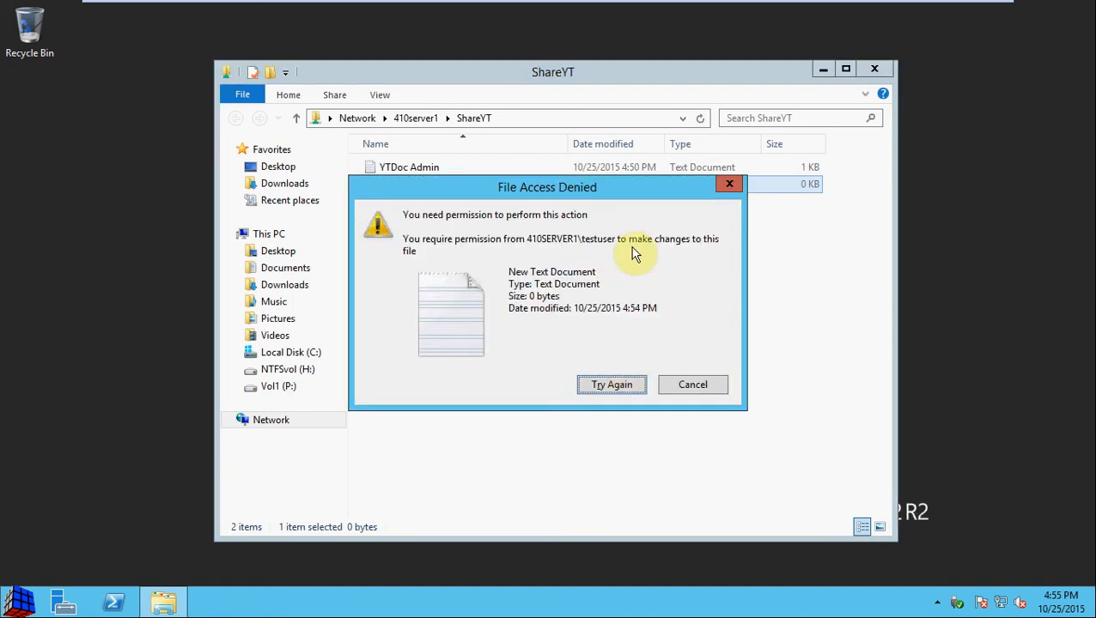
{"action": "left_click_drag", "start_coordinate": [628, 181], "coordinate": [633, 126]}
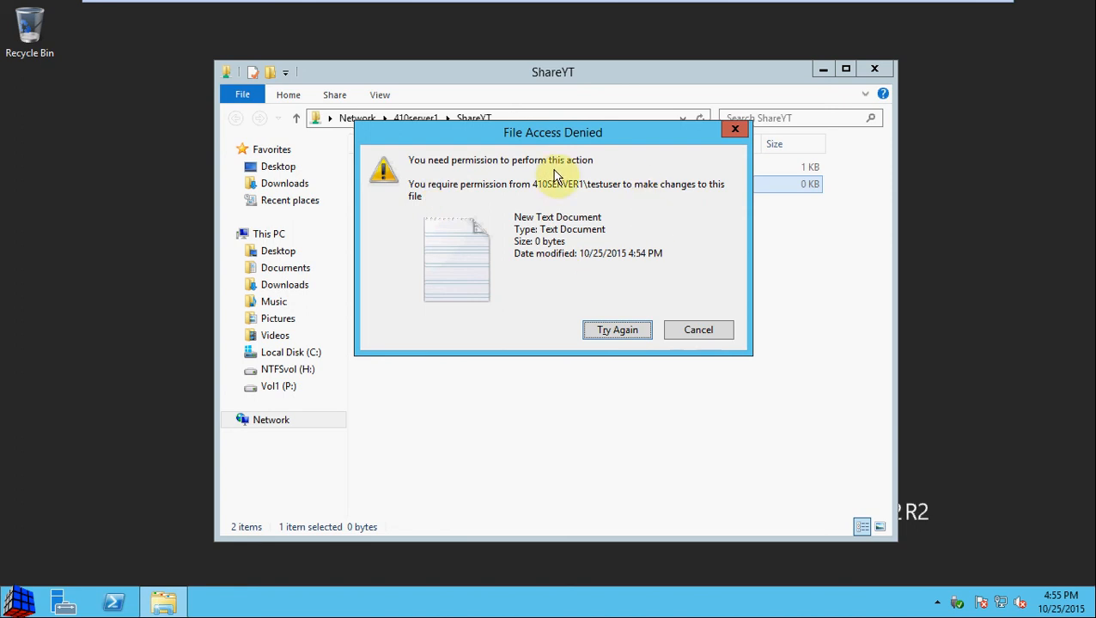
{"action": "left_click", "coordinate": [698, 331]}
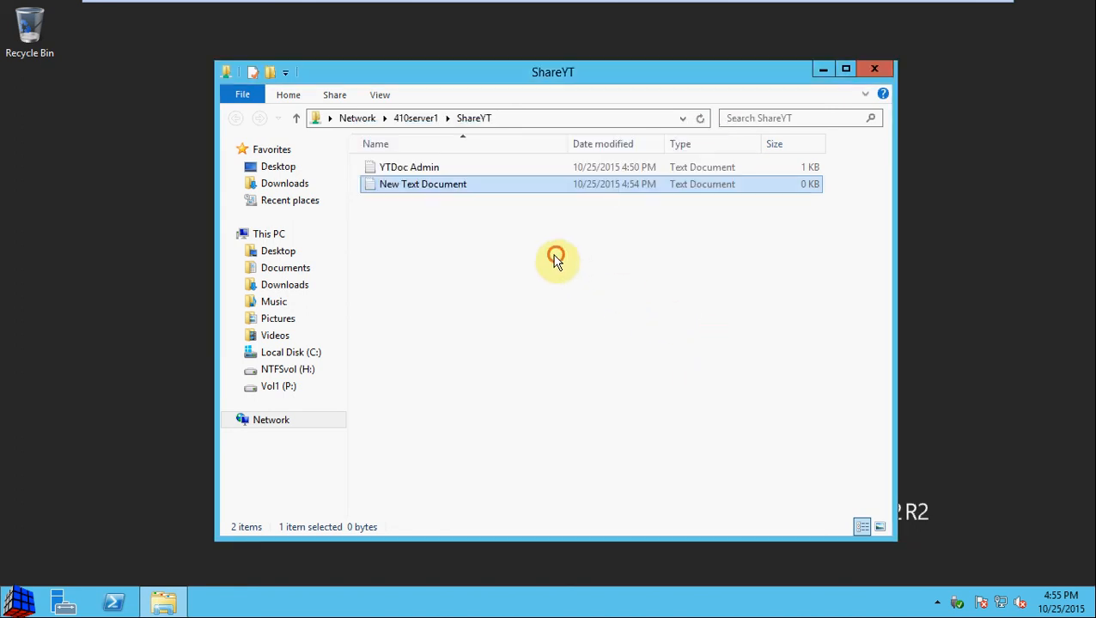
Step: Add the line 'Added text - user' to YTDoc Admin, save it and close Notepad
{"action": "double_click", "coordinate": [421, 172]}
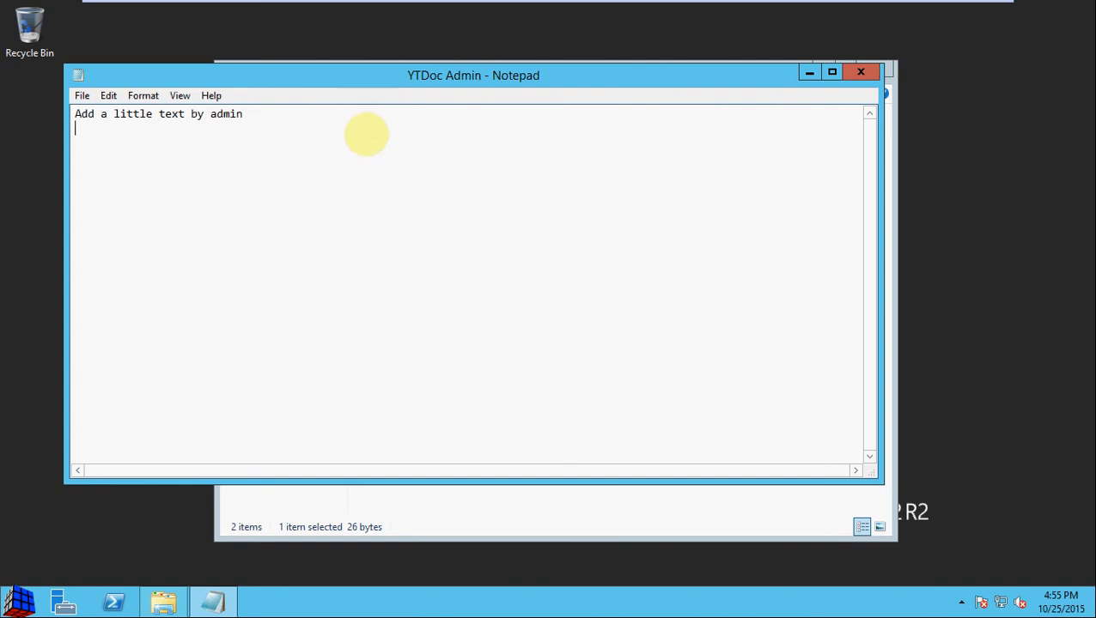
{"action": "type", "text": "Added text - user"}
{"action": "left_click", "coordinate": [84, 96]}
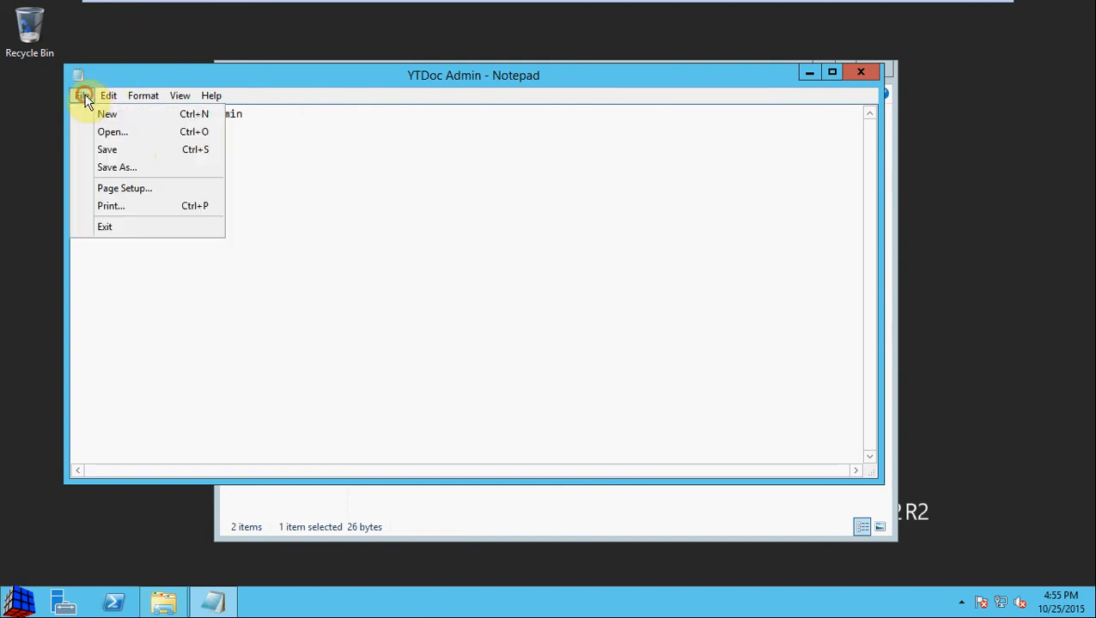
{"action": "left_click", "coordinate": [134, 149]}
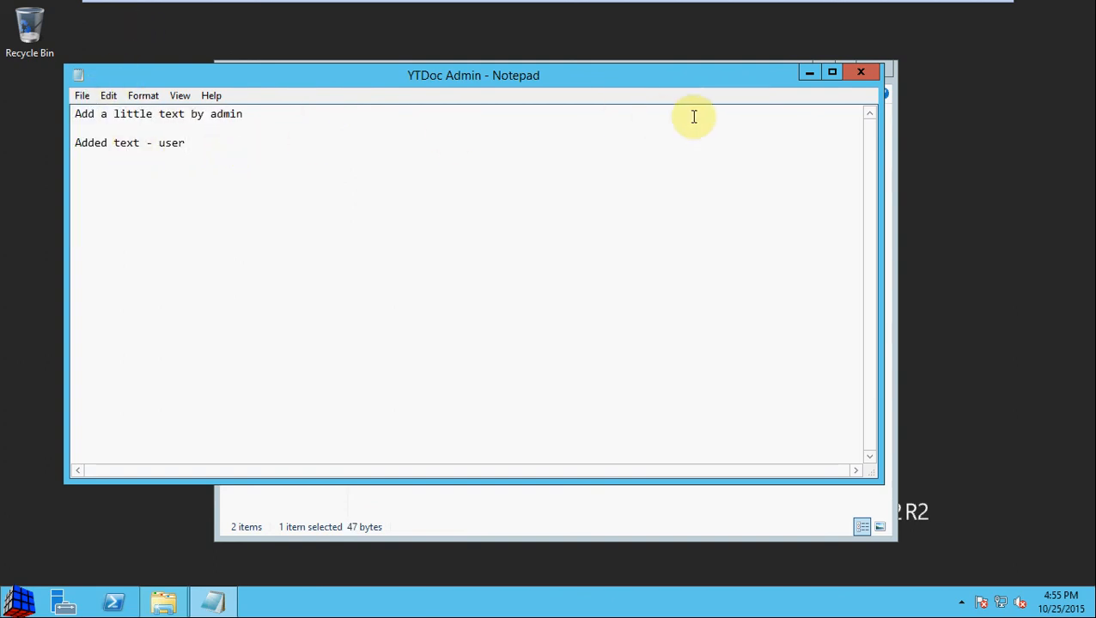
{"action": "left_click", "coordinate": [859, 71]}
{"action": "left_click", "coordinate": [659, 239]}
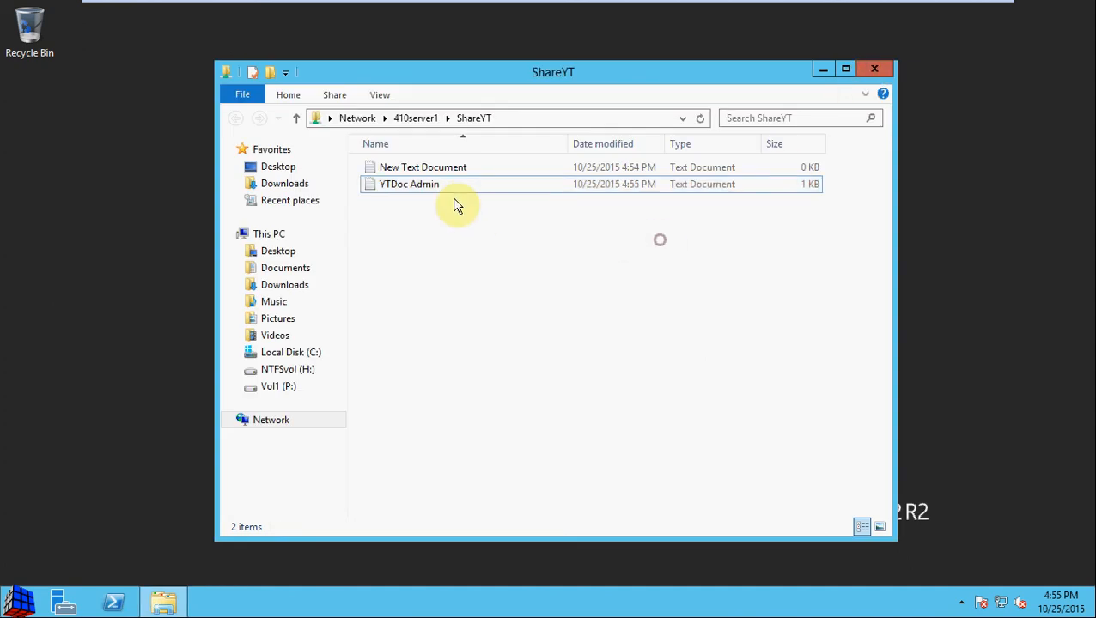
{"action": "double_click", "coordinate": [441, 186]}
{"action": "left_click", "coordinate": [430, 179]}
{"action": "left_click", "coordinate": [861, 74]}
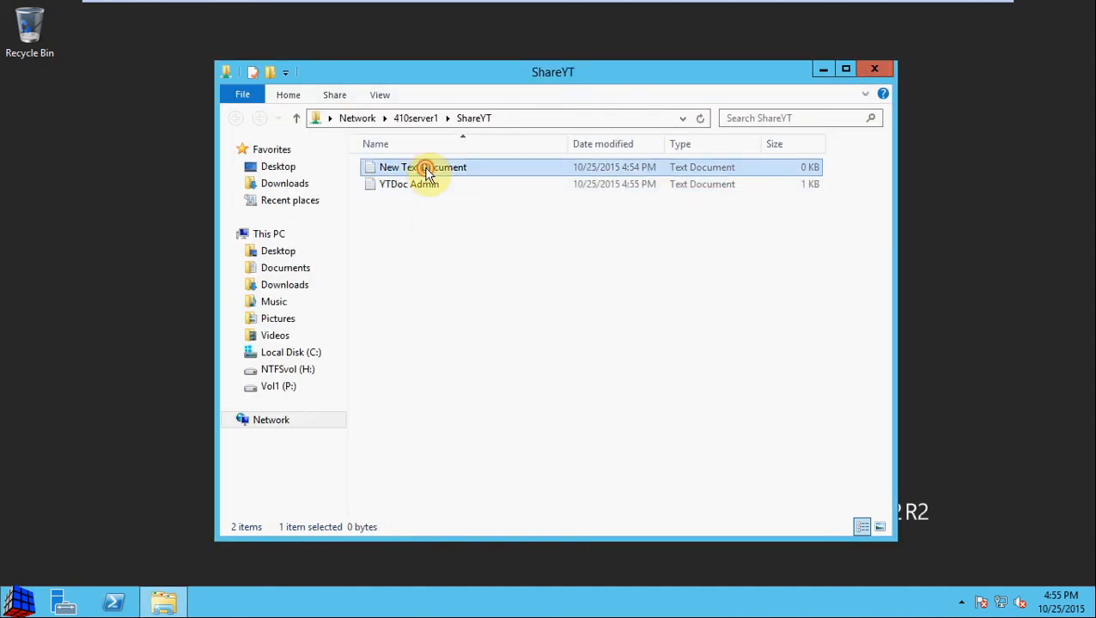
{"action": "double_click", "coordinate": [426, 165]}
{"action": "left_click", "coordinate": [861, 73]}
{"action": "right_click", "coordinate": [447, 172]}
{"action": "left_click", "coordinate": [493, 363]}
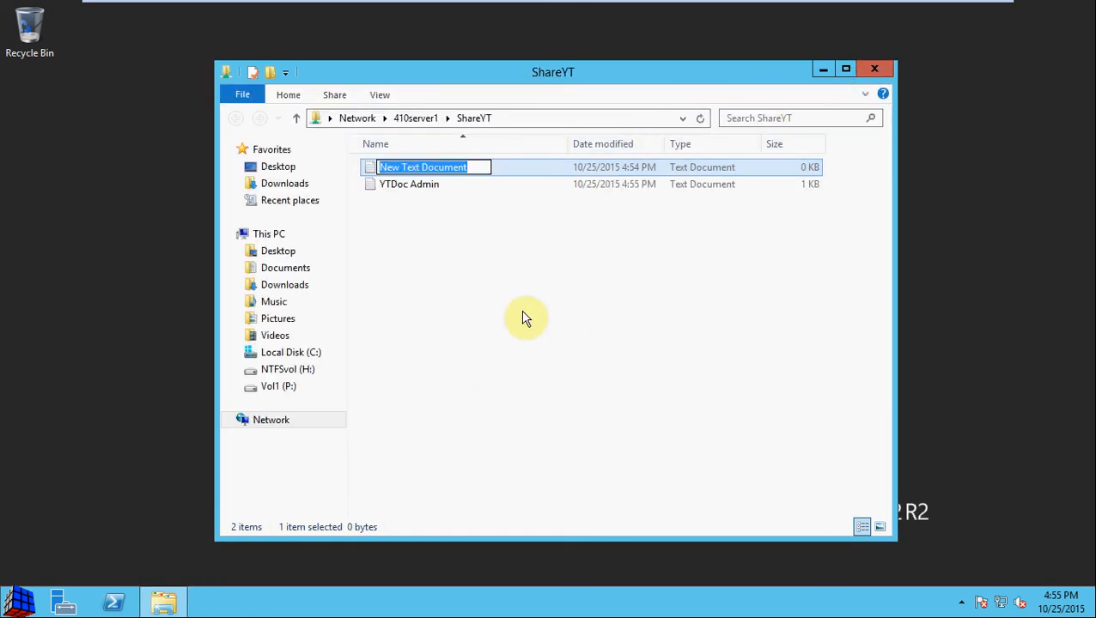
{"action": "type", "text": "YTDoc user"}
{"action": "key", "text": "Return"}
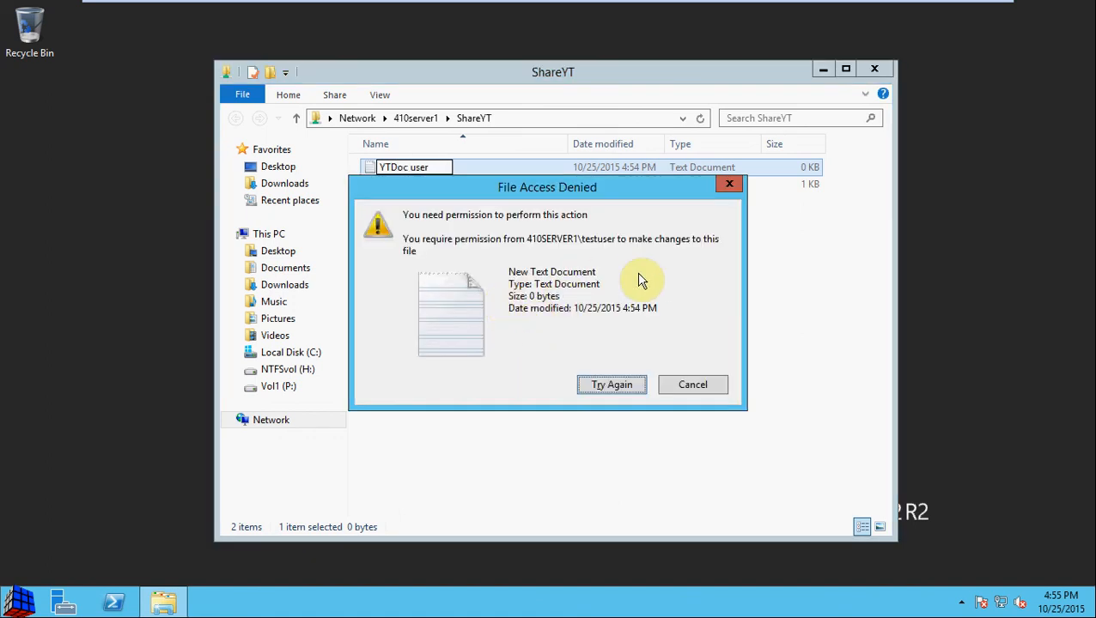
{"action": "left_click", "coordinate": [687, 382]}
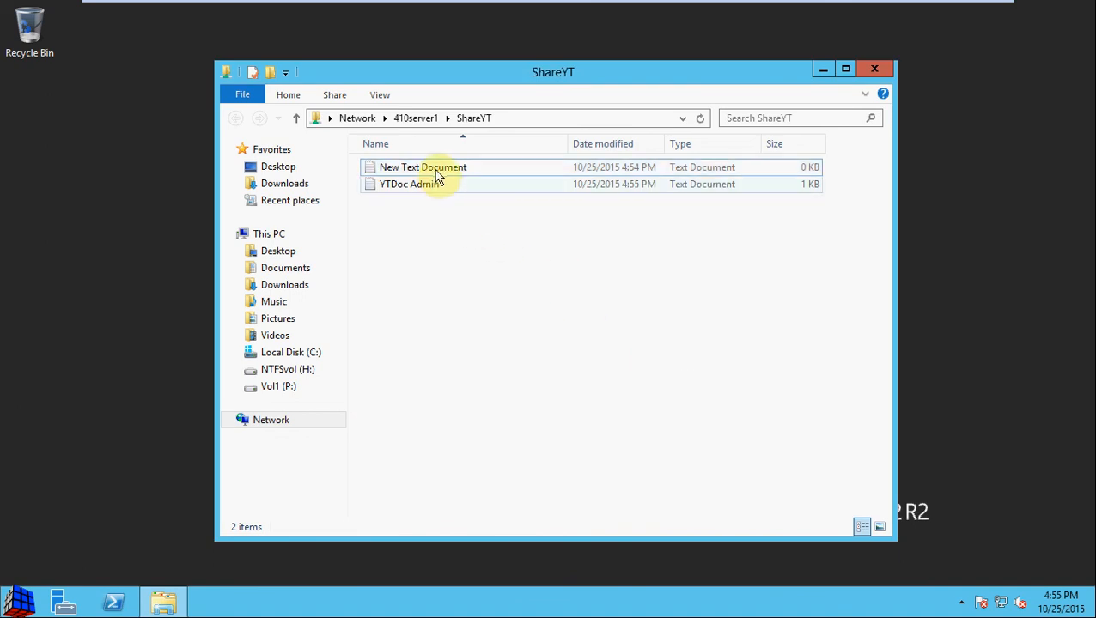
{"action": "left_click", "coordinate": [429, 185]}
{"action": "key", "text": "Delete"}
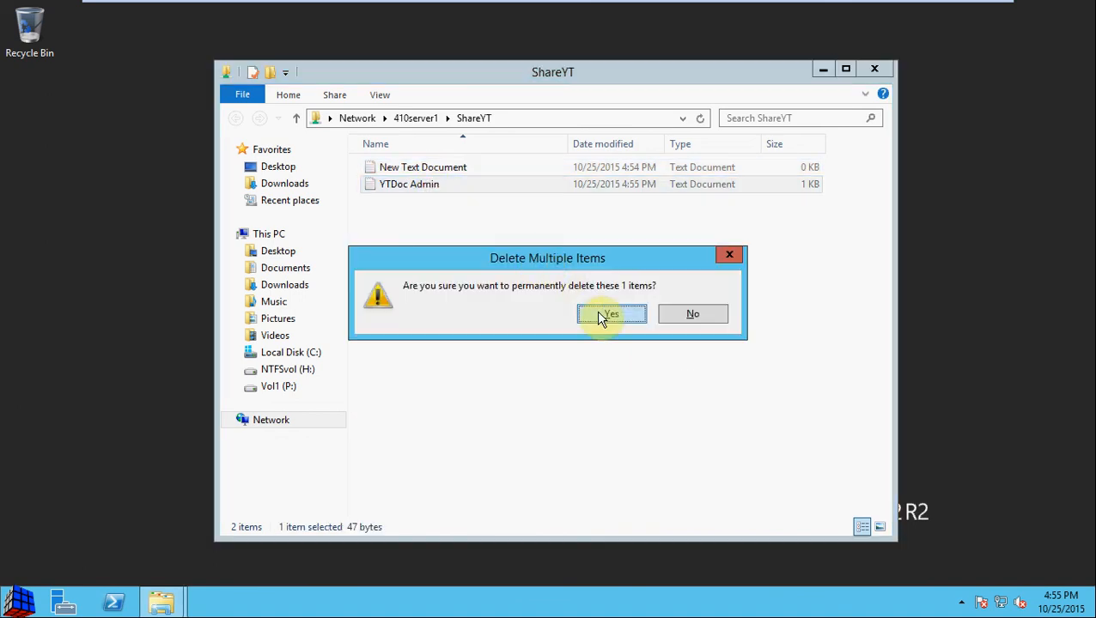
{"action": "left_click", "coordinate": [601, 316]}
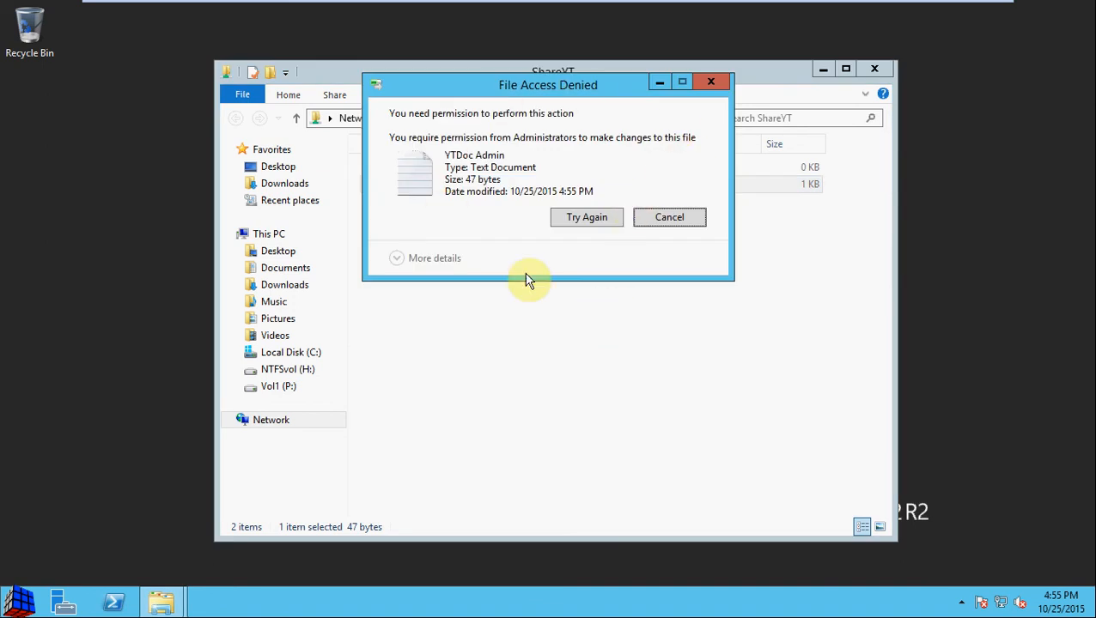
{"action": "left_click", "coordinate": [692, 219]}
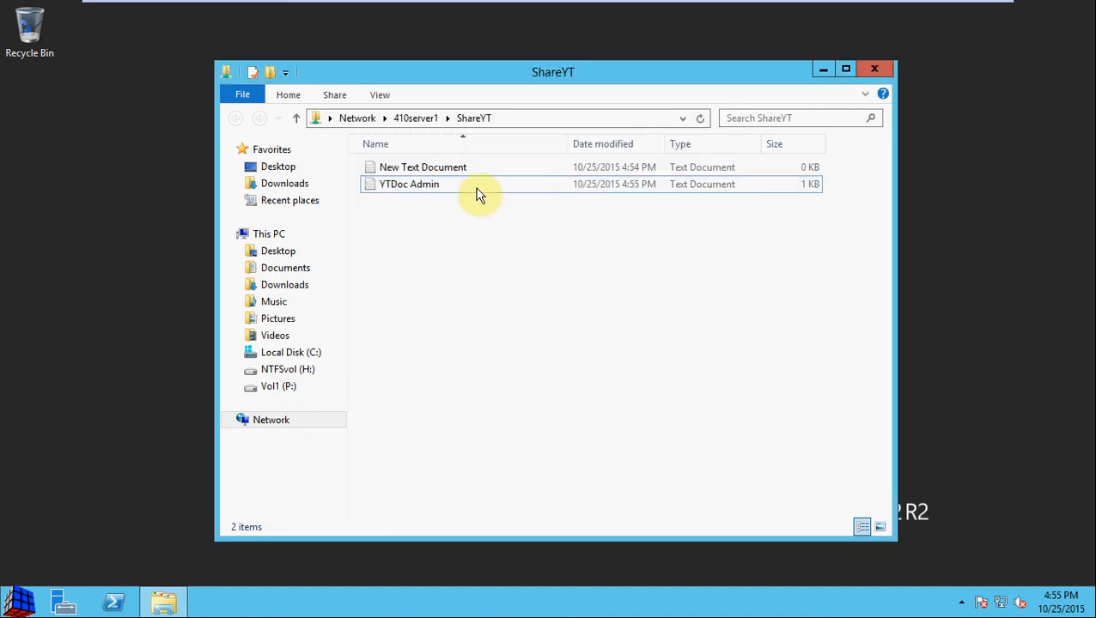
Step: Write 'Add new data' into New Text Document, save it and close Notepad
{"action": "double_click", "coordinate": [472, 168]}
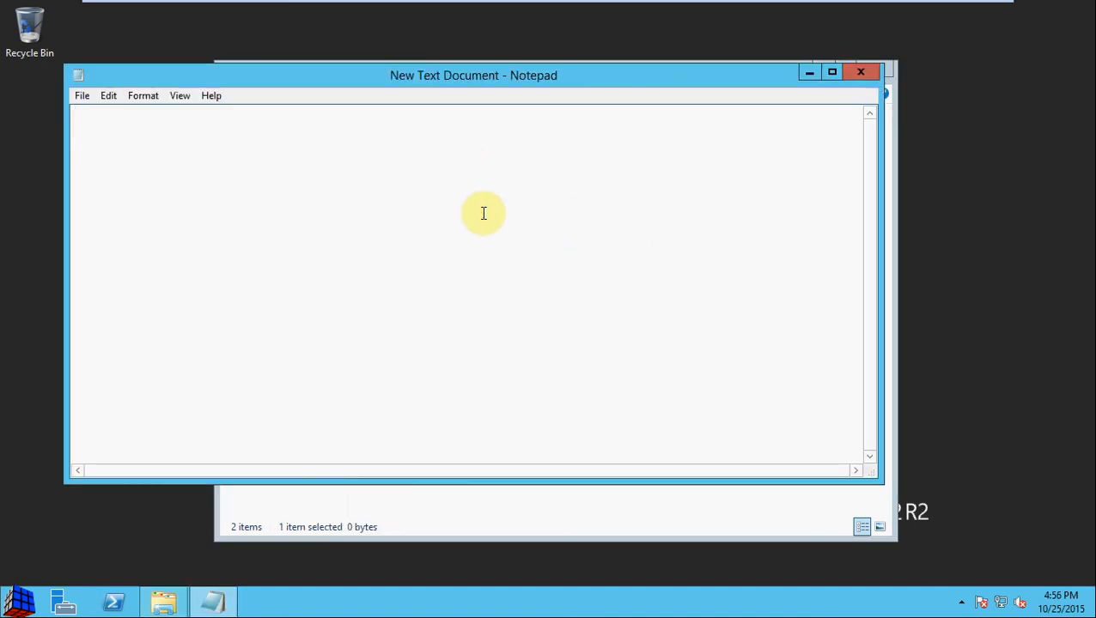
{"action": "type", "text": "Add new data"}
{"action": "left_click", "coordinate": [84, 96]}
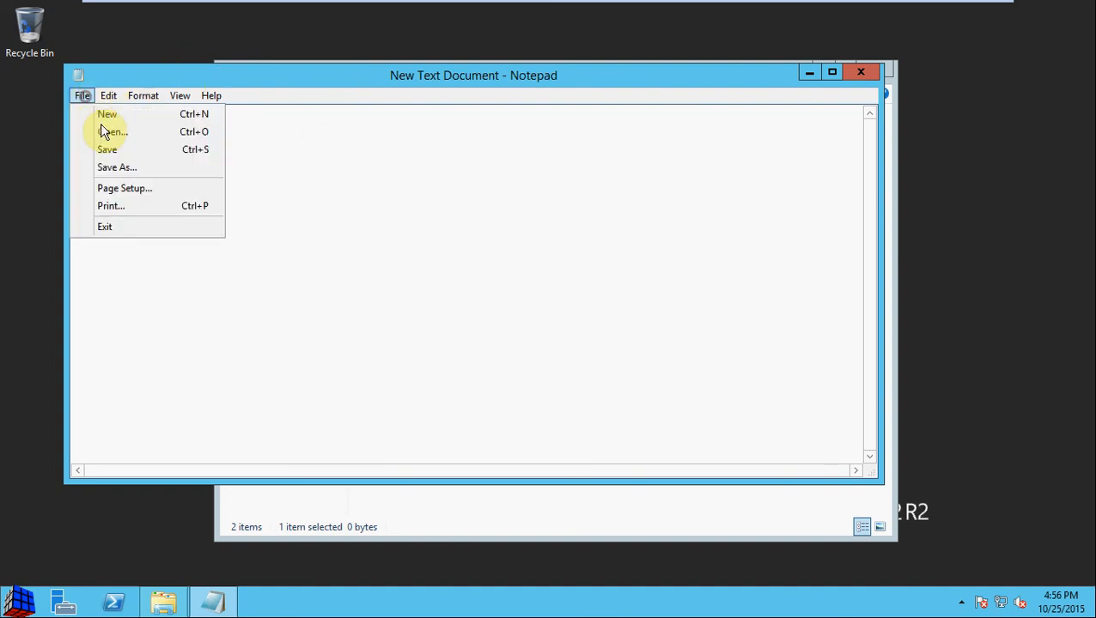
{"action": "left_click", "coordinate": [118, 149]}
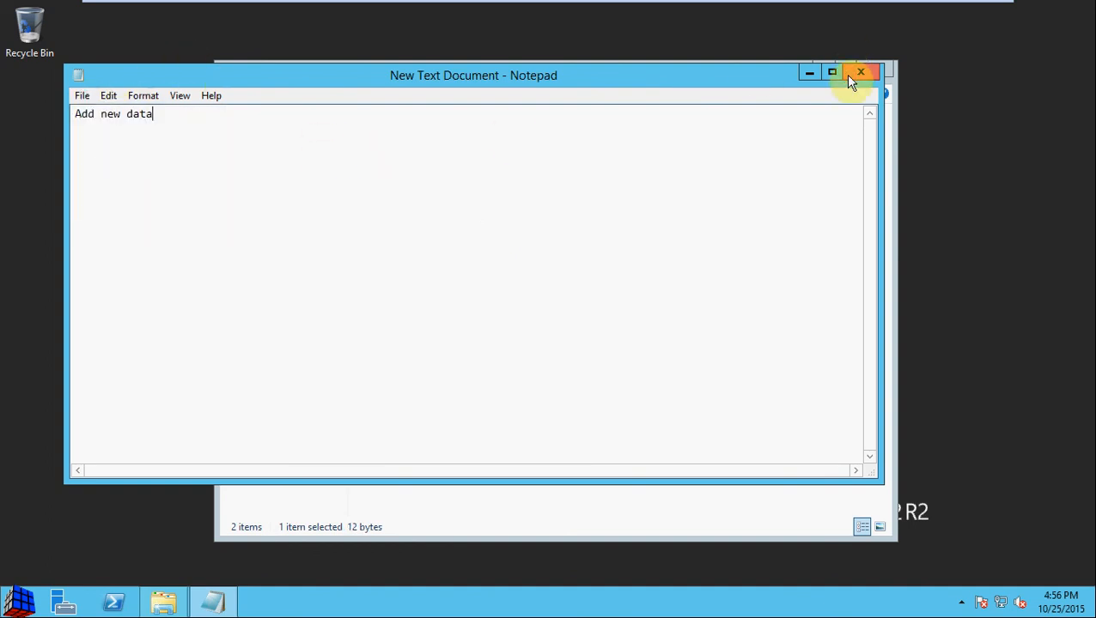
{"action": "left_click", "coordinate": [855, 72]}
{"action": "left_click", "coordinate": [652, 240]}
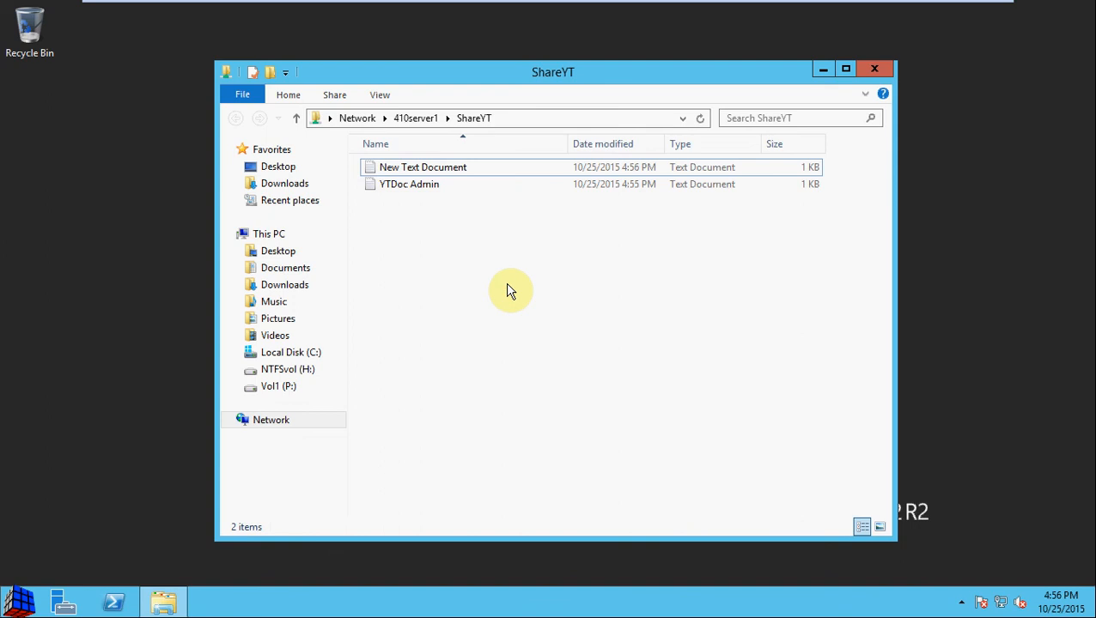
Step: Delete the 'Added text - user' line from YTDoc Admin, save and close it
{"action": "double_click", "coordinate": [408, 183]}
{"action": "left_click_drag", "start_coordinate": [233, 143], "coordinate": [51, 150]}
{"action": "key", "text": "Delete"}
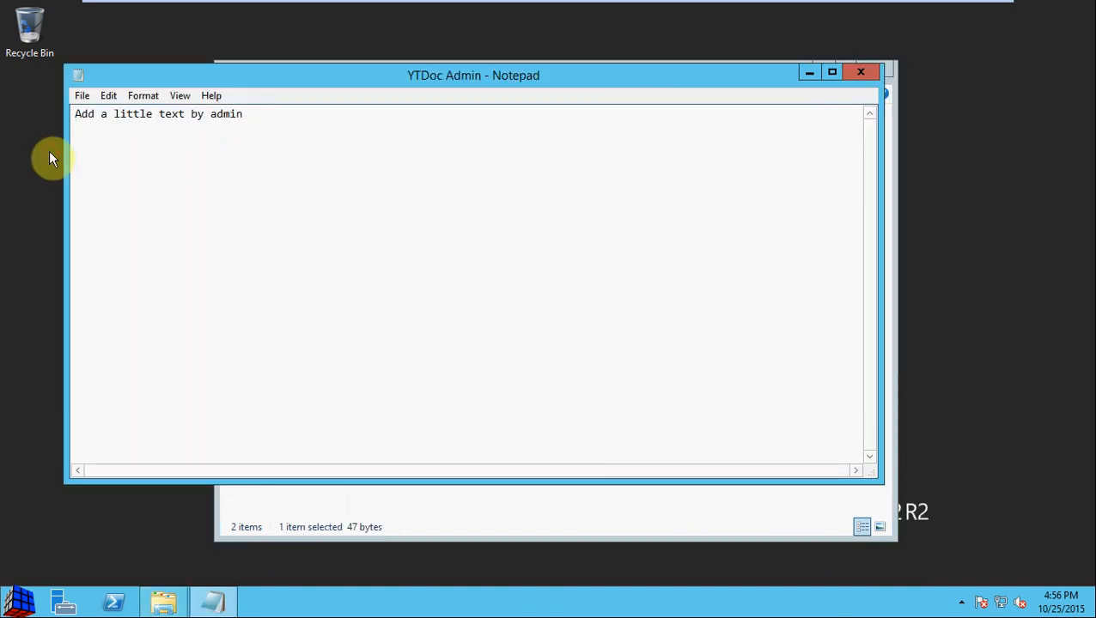
{"action": "left_click", "coordinate": [82, 95]}
{"action": "left_click", "coordinate": [126, 152]}
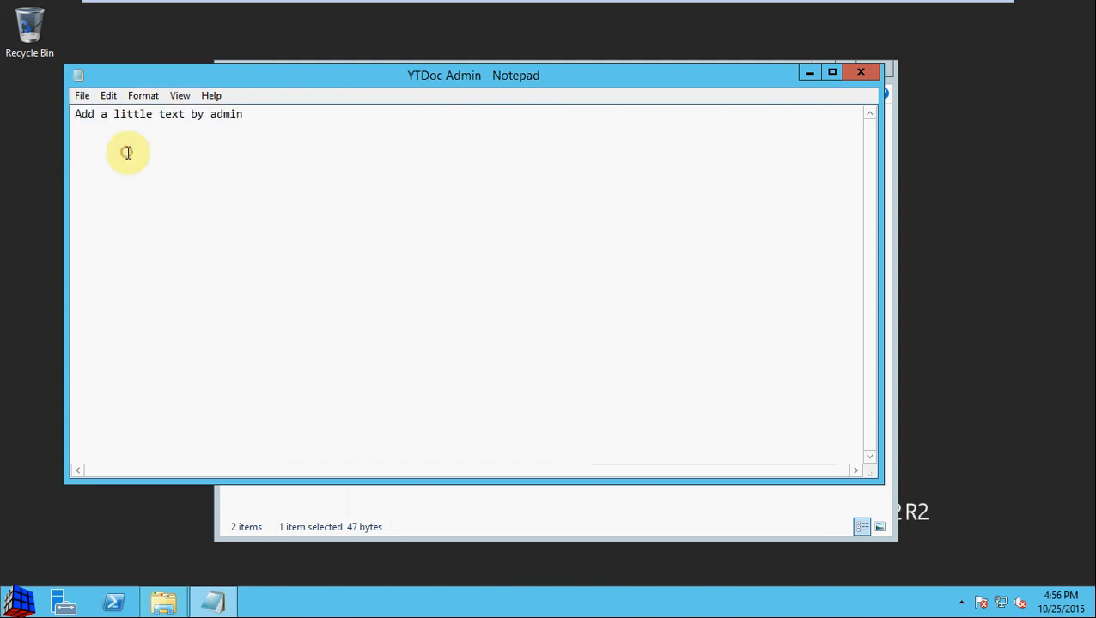
{"action": "left_click", "coordinate": [860, 72]}
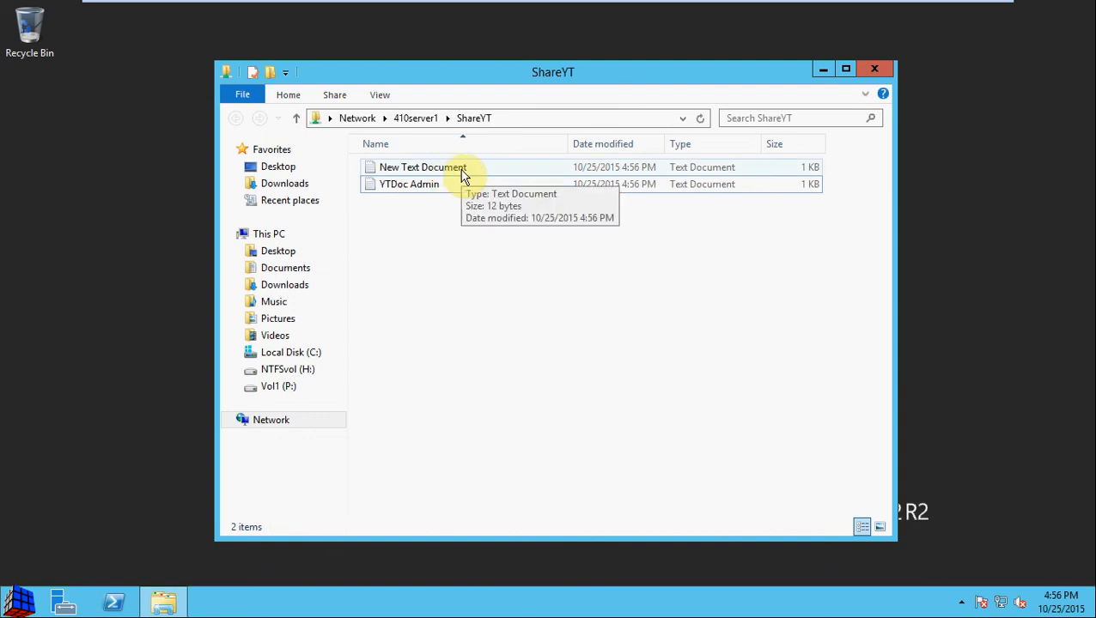
Step: Reopen YTDoc Admin to confirm only the admin's line remains, then close it
{"action": "left_click", "coordinate": [477, 269]}
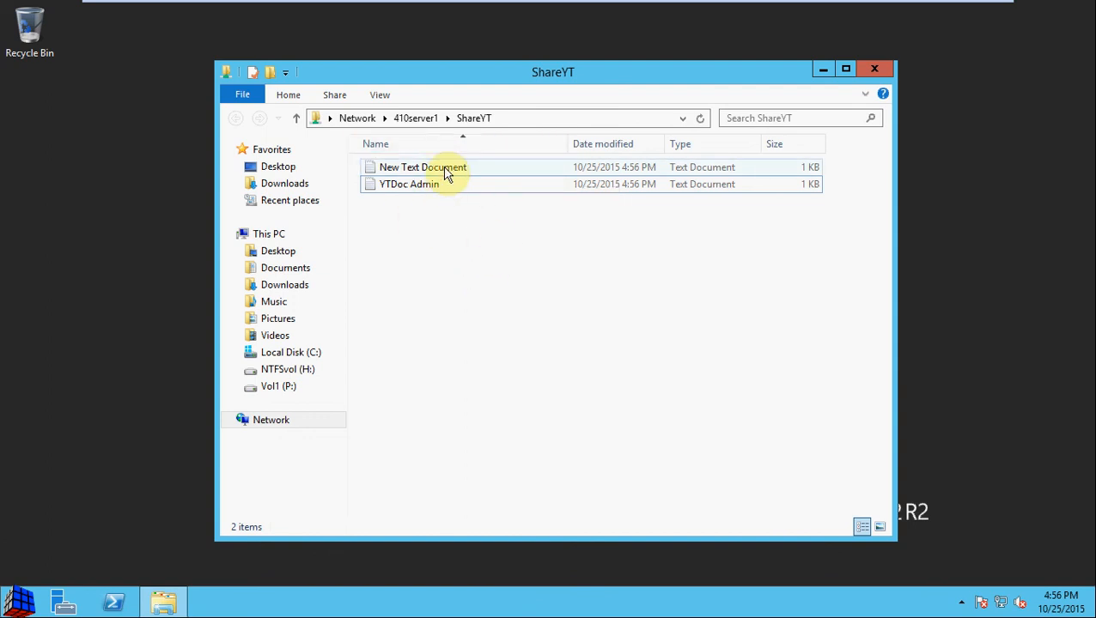
{"action": "left_click", "coordinate": [450, 258]}
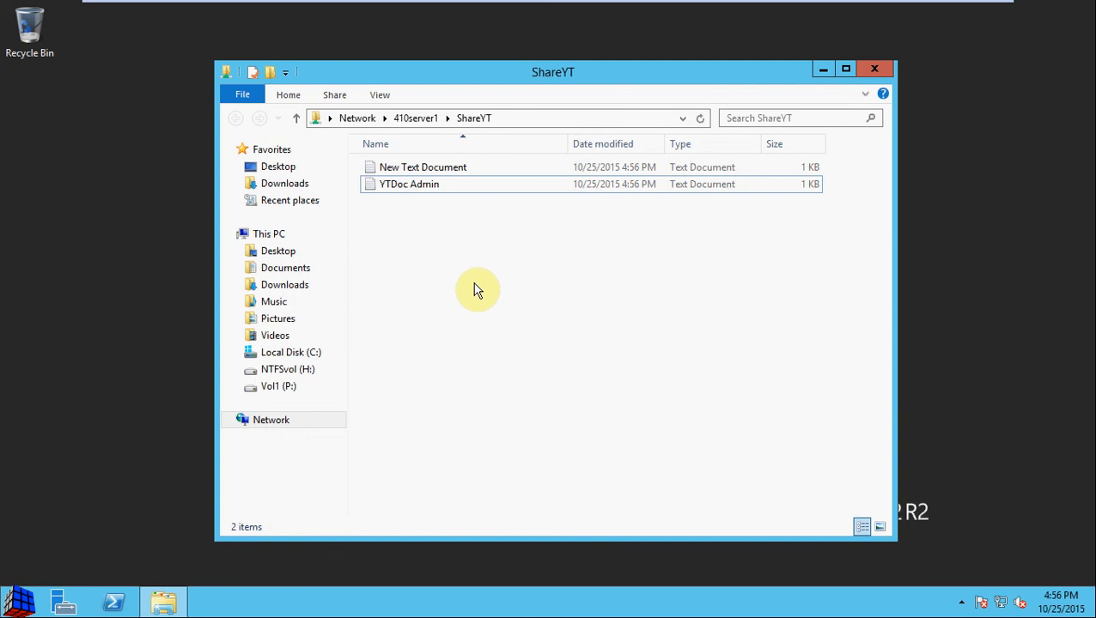
{"action": "left_click", "coordinate": [465, 283]}
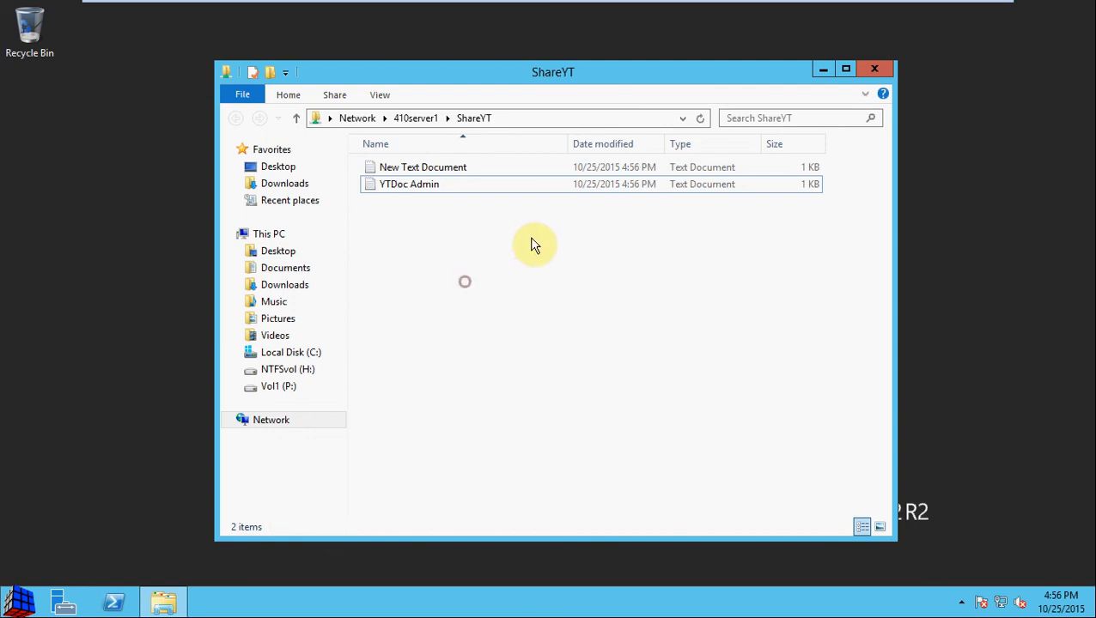
{"action": "double_click", "coordinate": [421, 186]}
{"action": "left_click", "coordinate": [365, 167]}
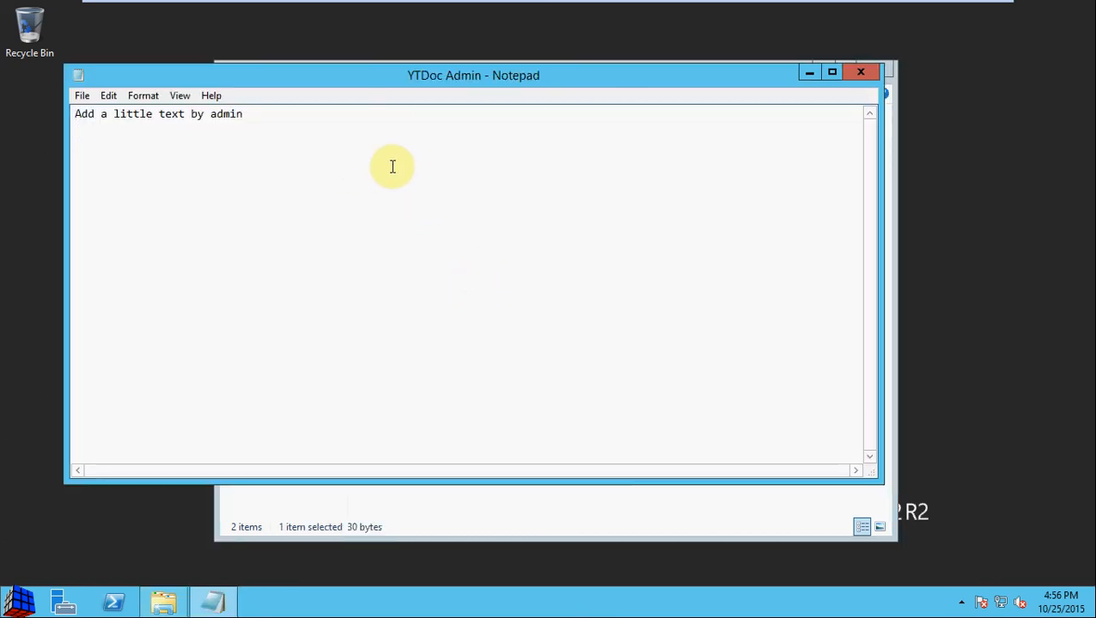
{"action": "left_click", "coordinate": [860, 73]}
{"action": "left_click", "coordinate": [605, 253]}
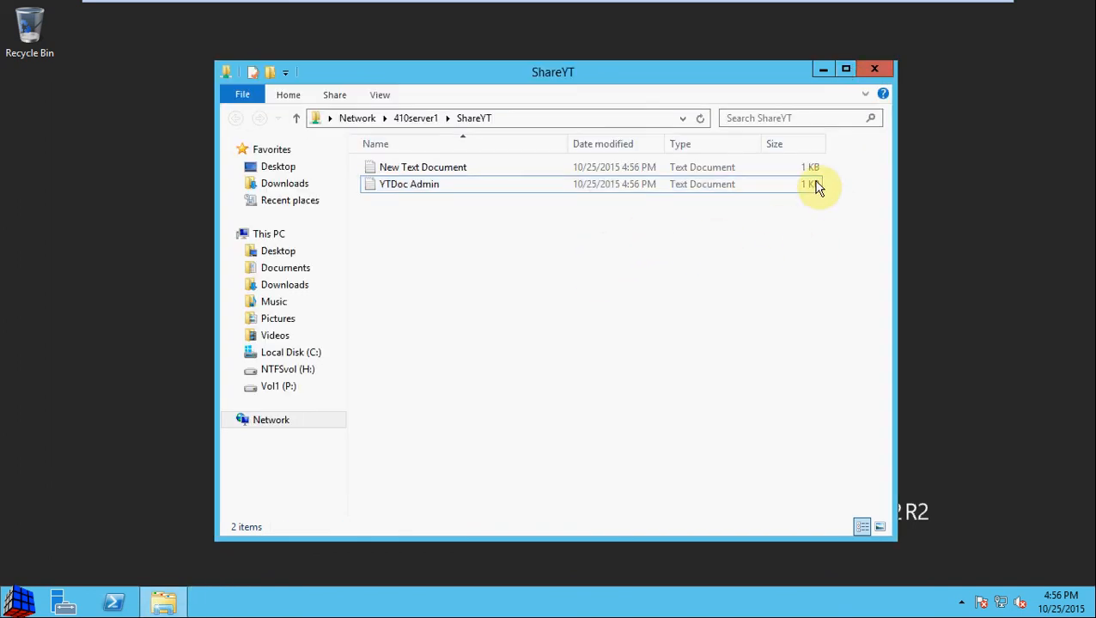